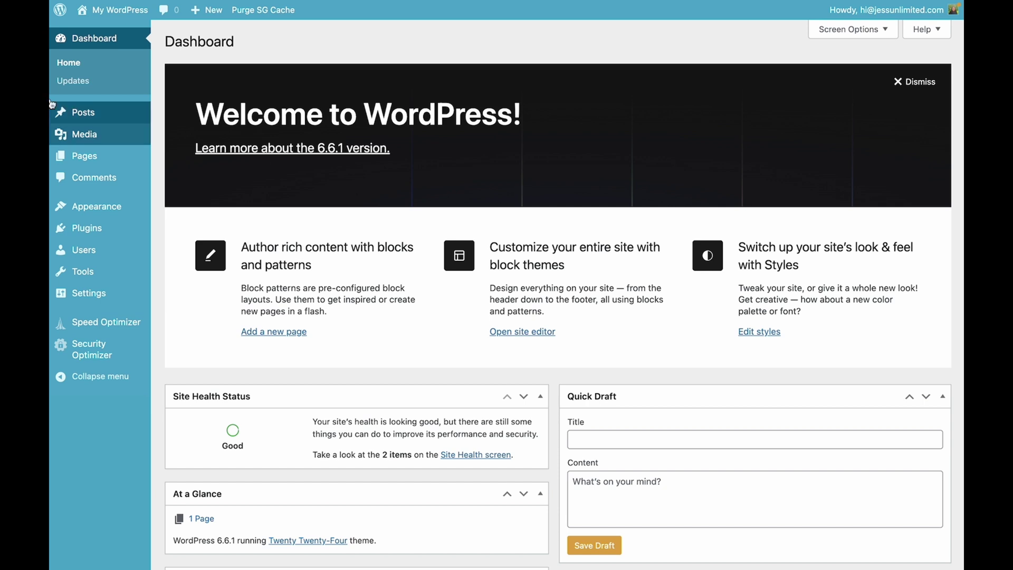
- Create a new post and title it "Wordpress Post tutorial"
click(87, 124)
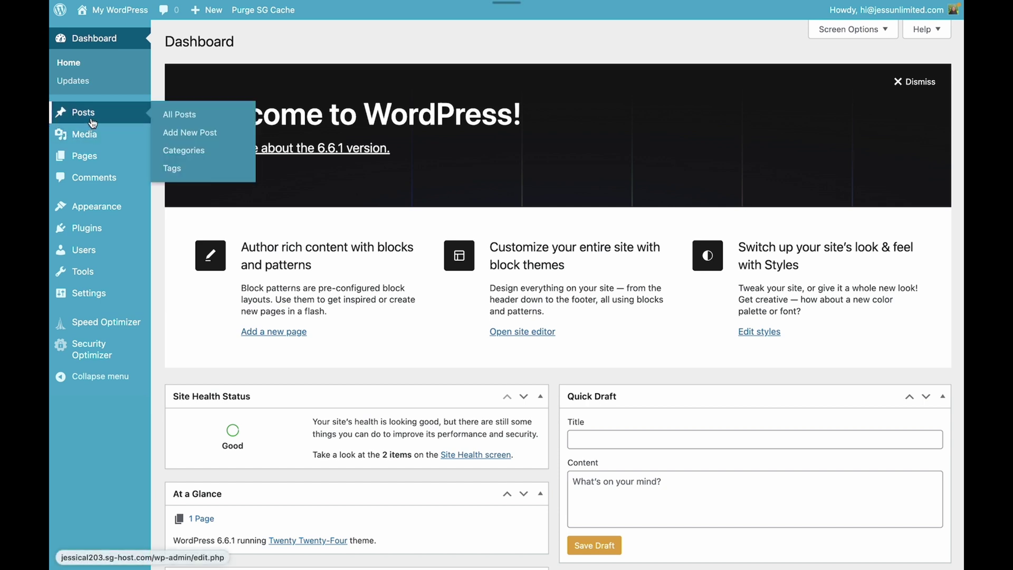
click(243, 51)
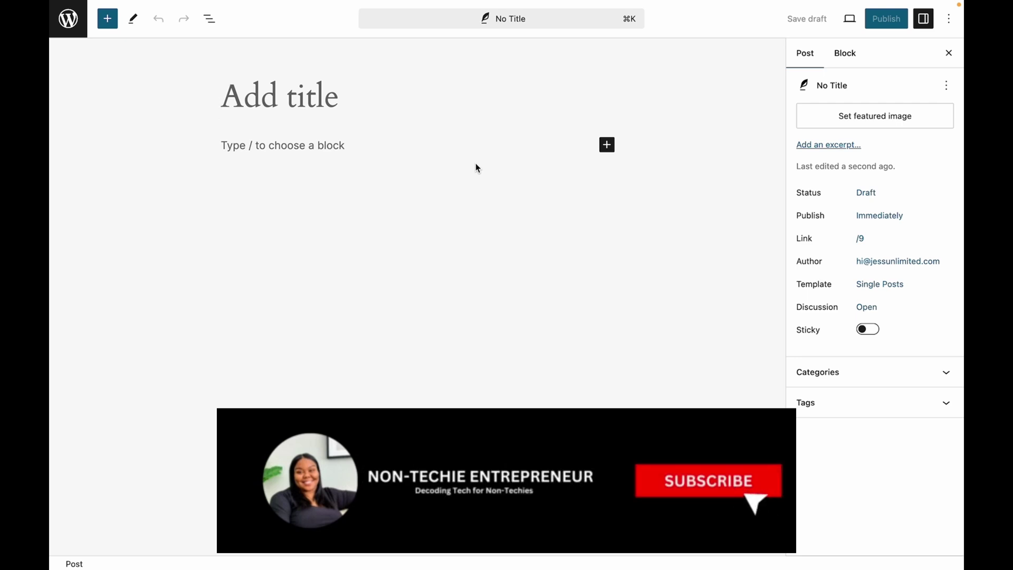
text(Wor)
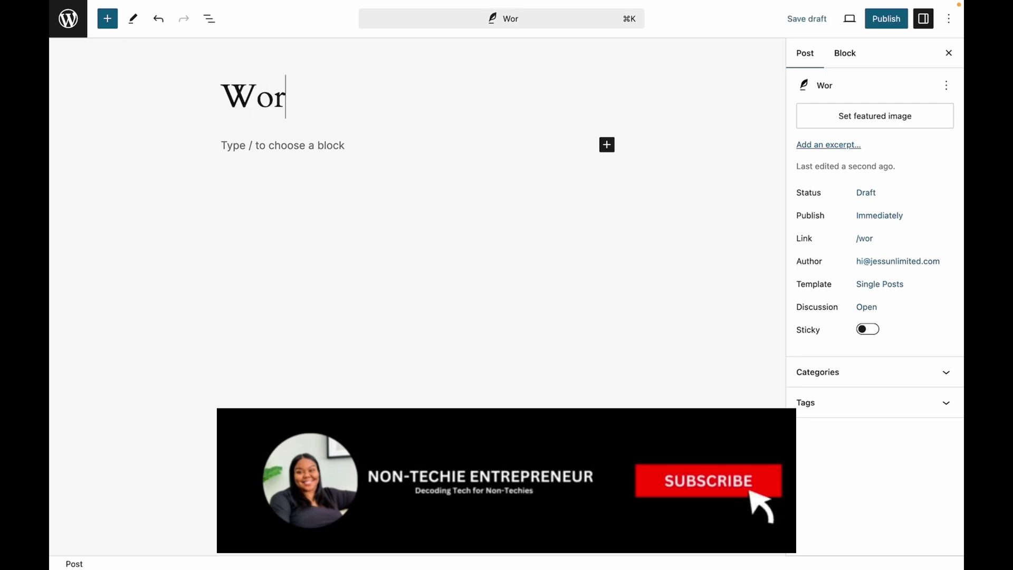
text(dpress Post tutorial)
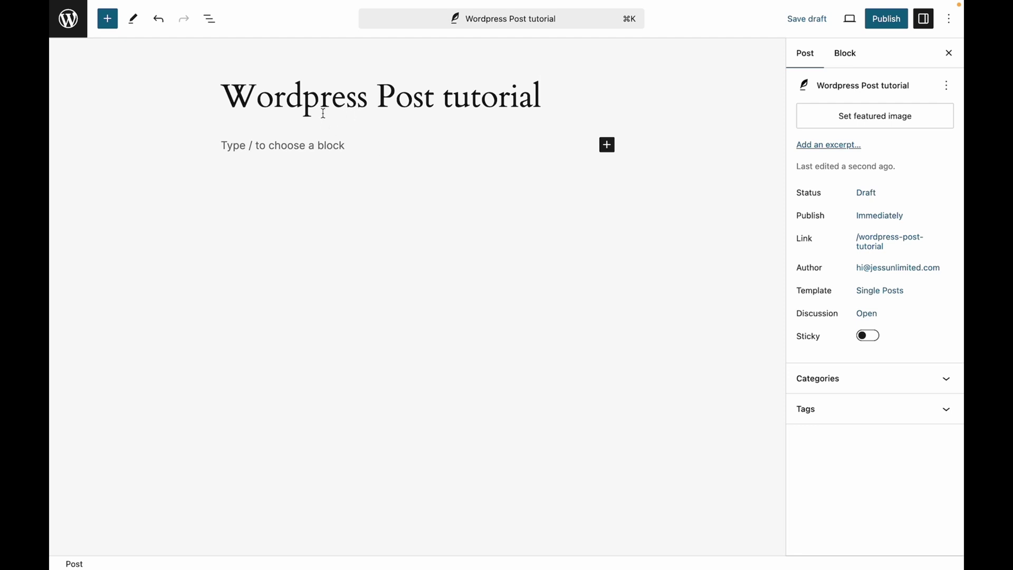
click(503, 21)
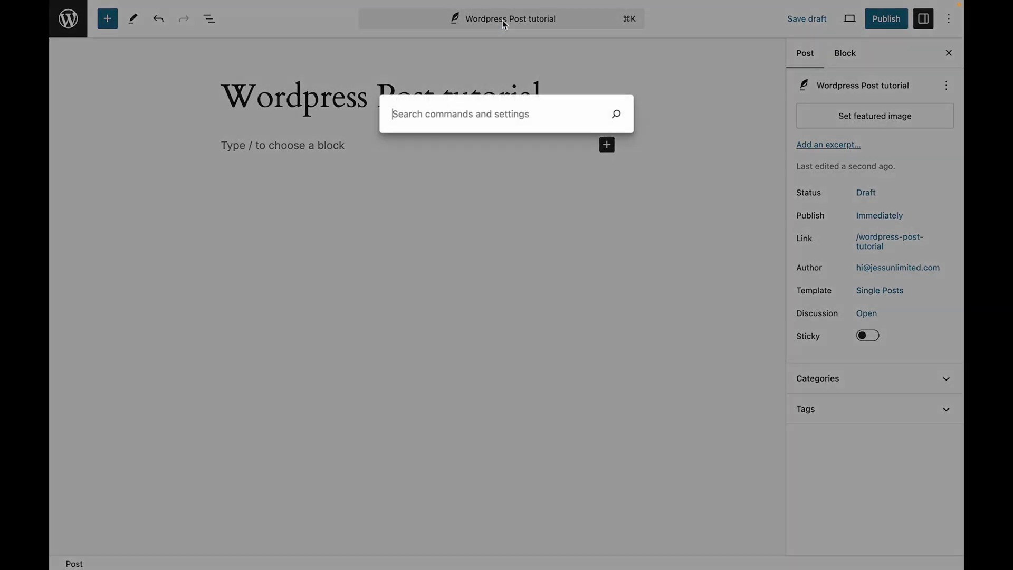
click(507, 71)
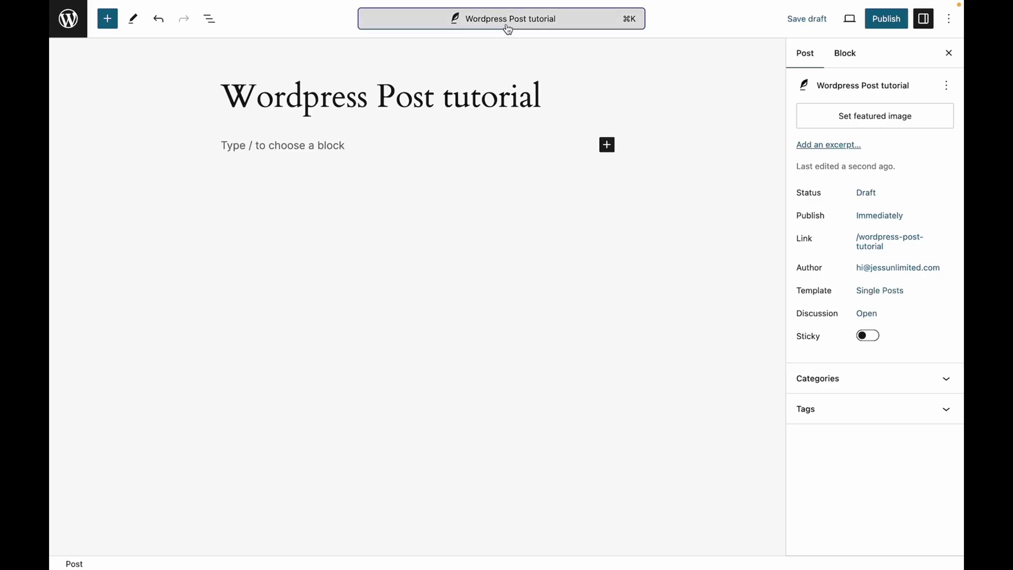
- Add a paragraph block under the title reading "This paragraph", browsing the full block library on the way
click(364, 147)
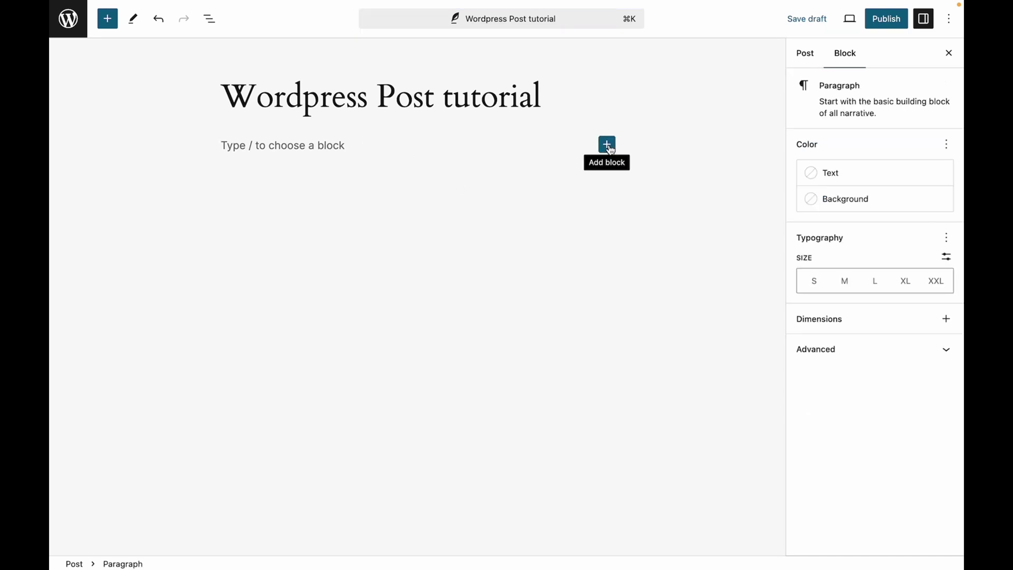
click(609, 148)
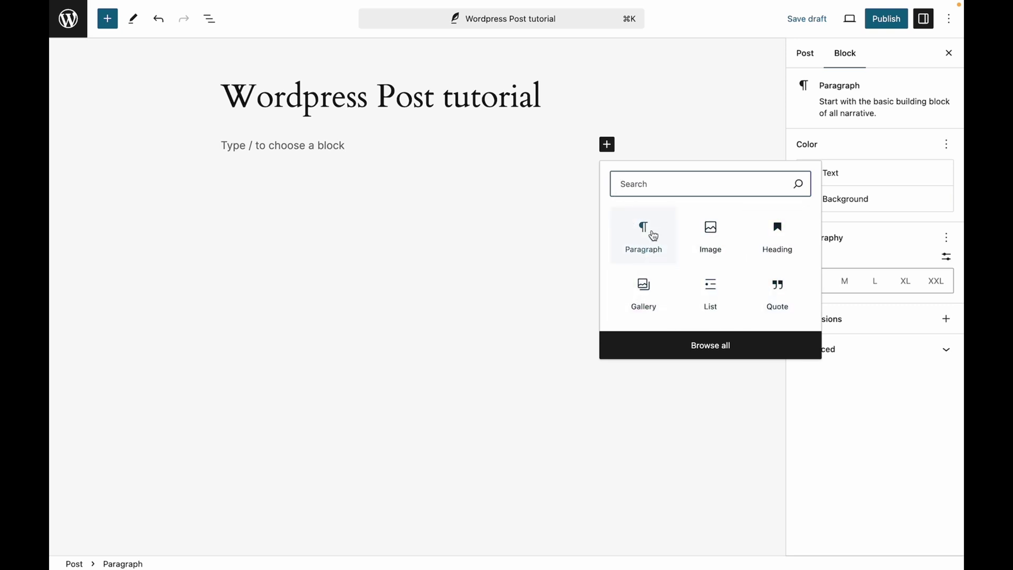
click(685, 346)
scroll(146, 340, down, 12)
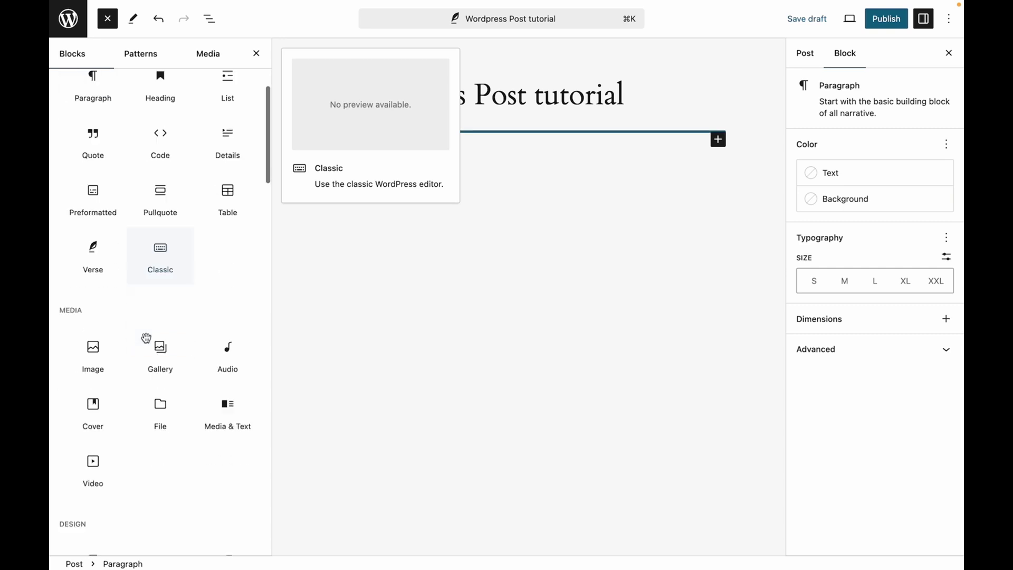
scroll(147, 343, down, 14)
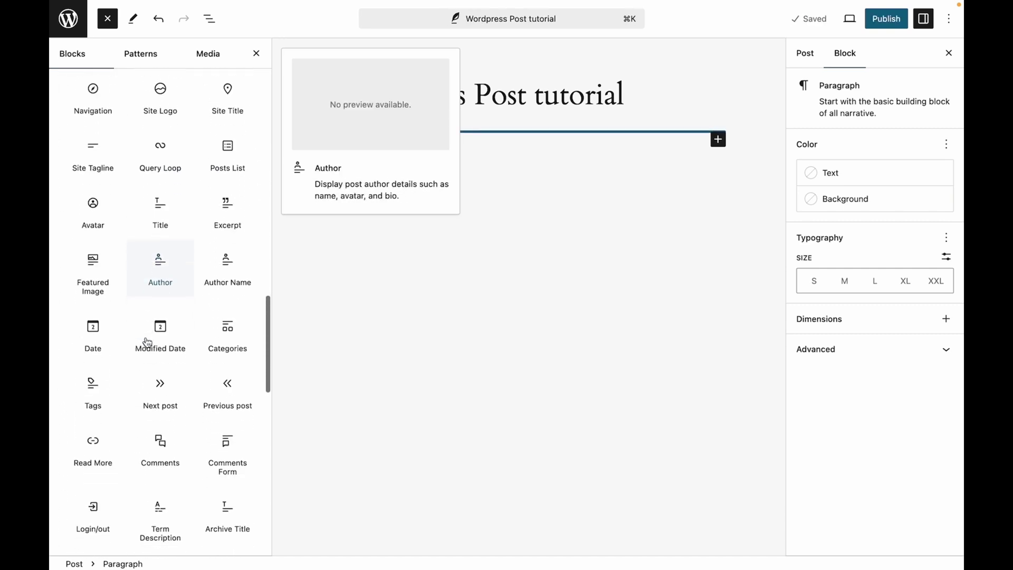
scroll(148, 343, down, 12)
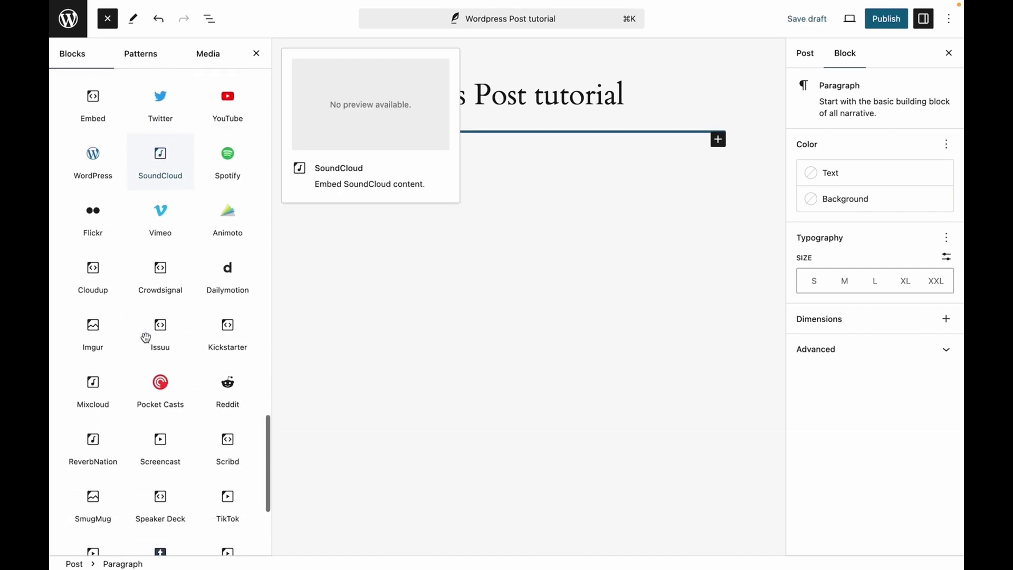
scroll(147, 343, up, 20)
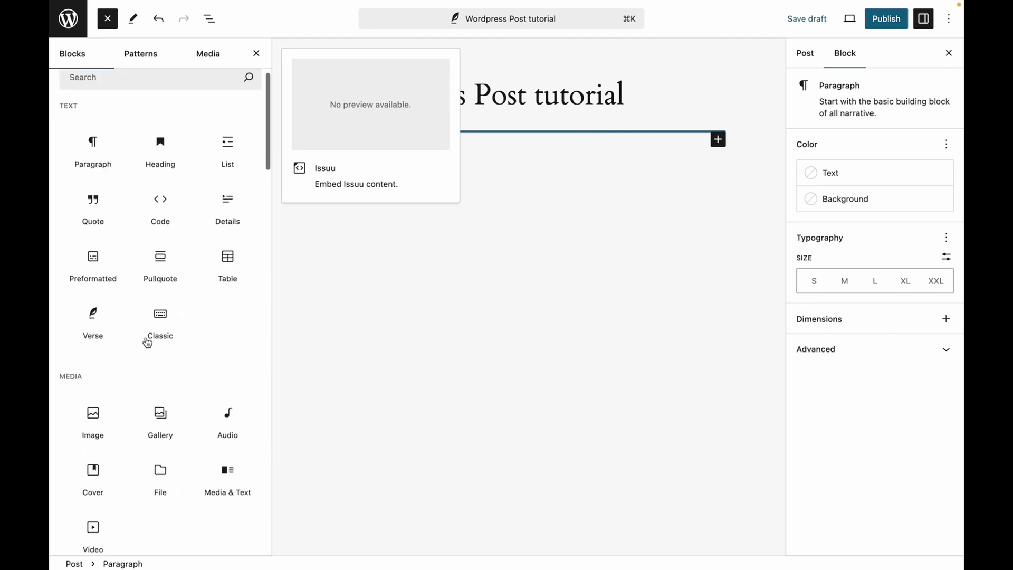
click(101, 181)
click(387, 140)
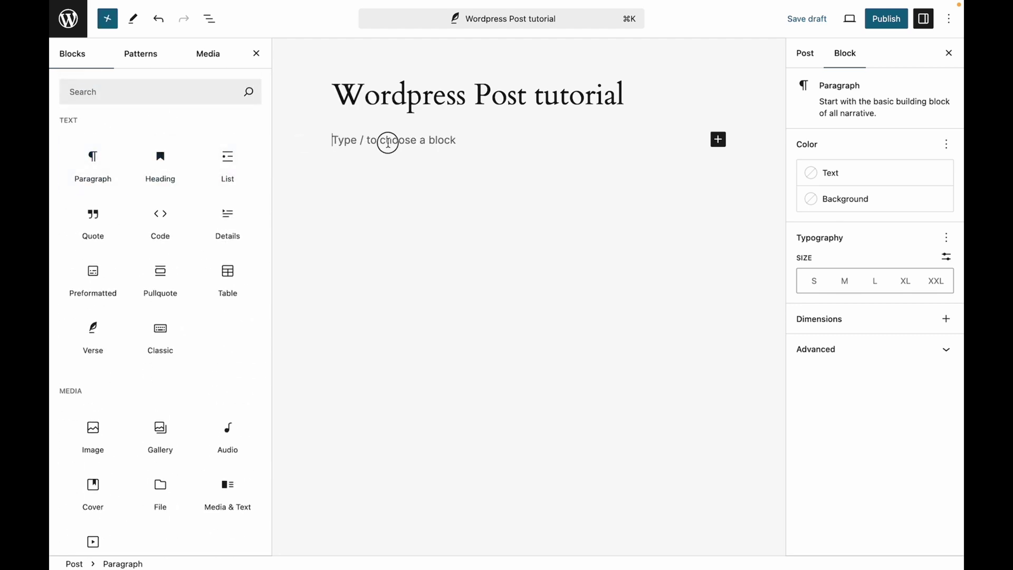
text(This )
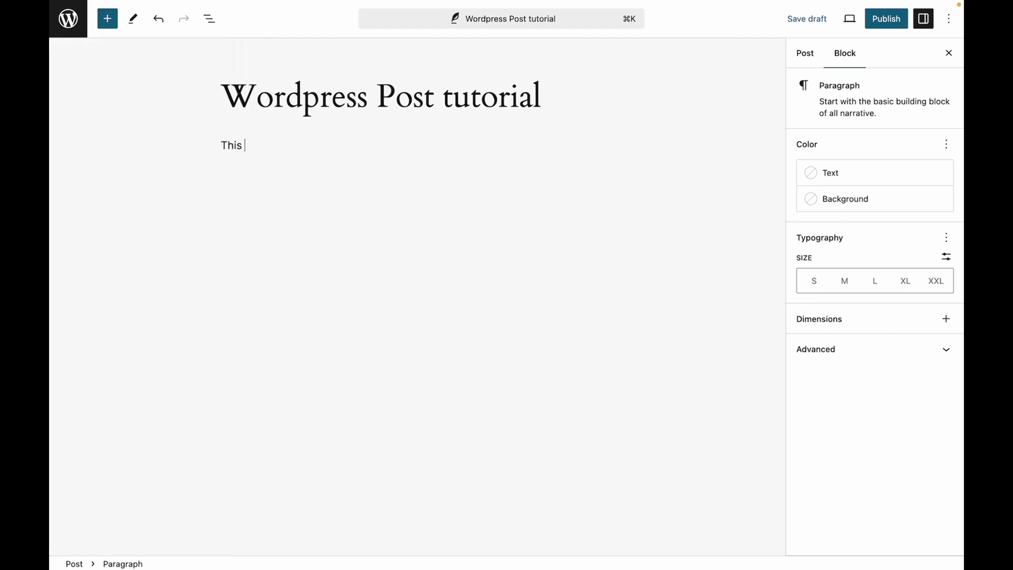
text(paragraph)
- Insert an empty image block directly below the paragraph
click(414, 189)
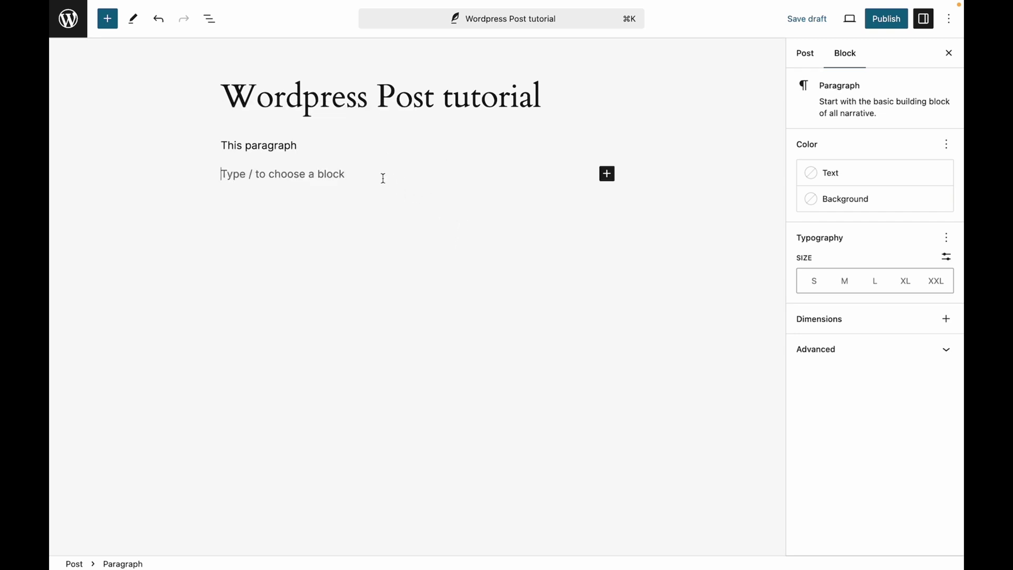
click(613, 175)
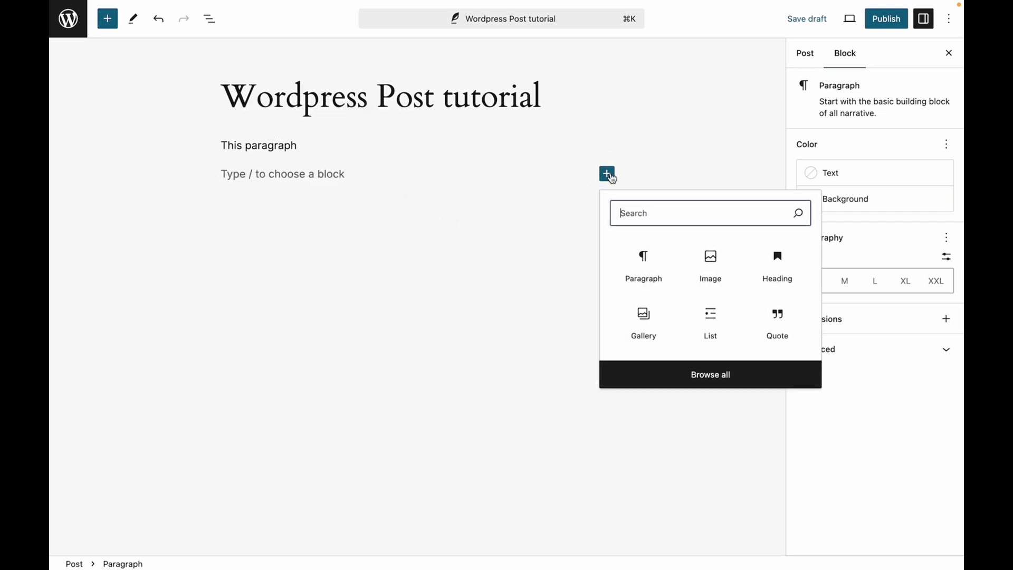
click(710, 264)
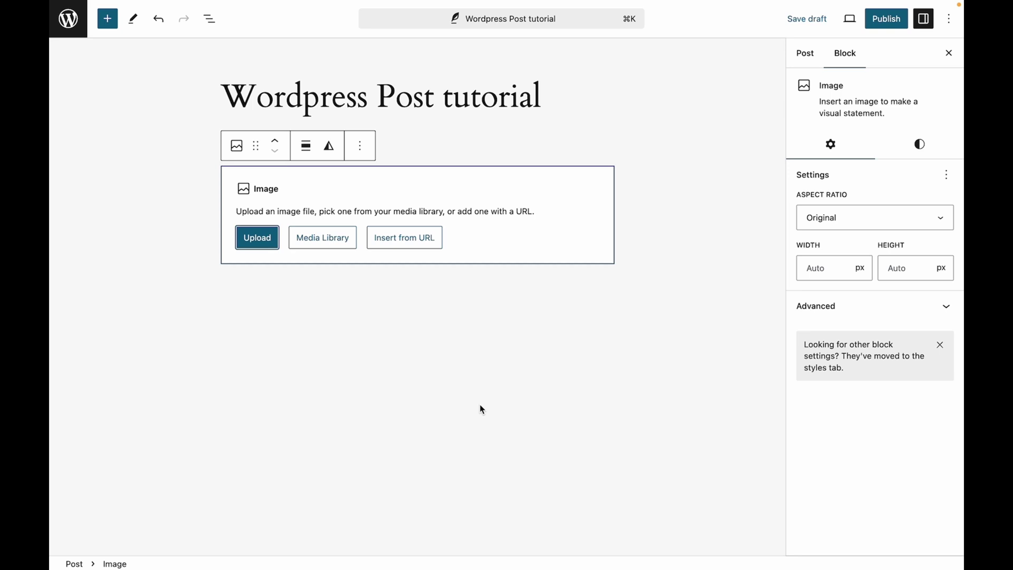
- Insert a Columns block below the image block, using the 50 / 50 layout
click(476, 308)
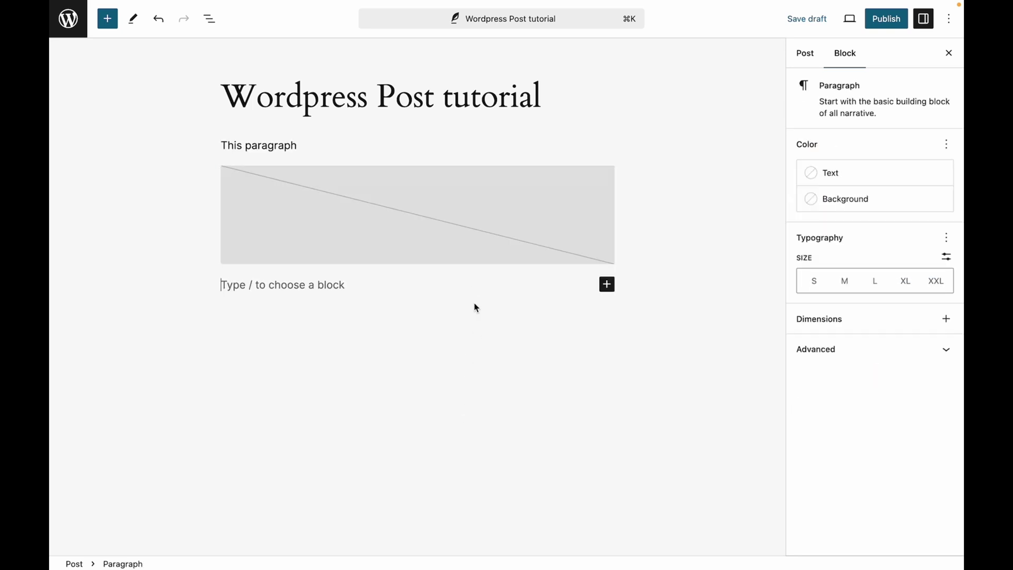
click(608, 285)
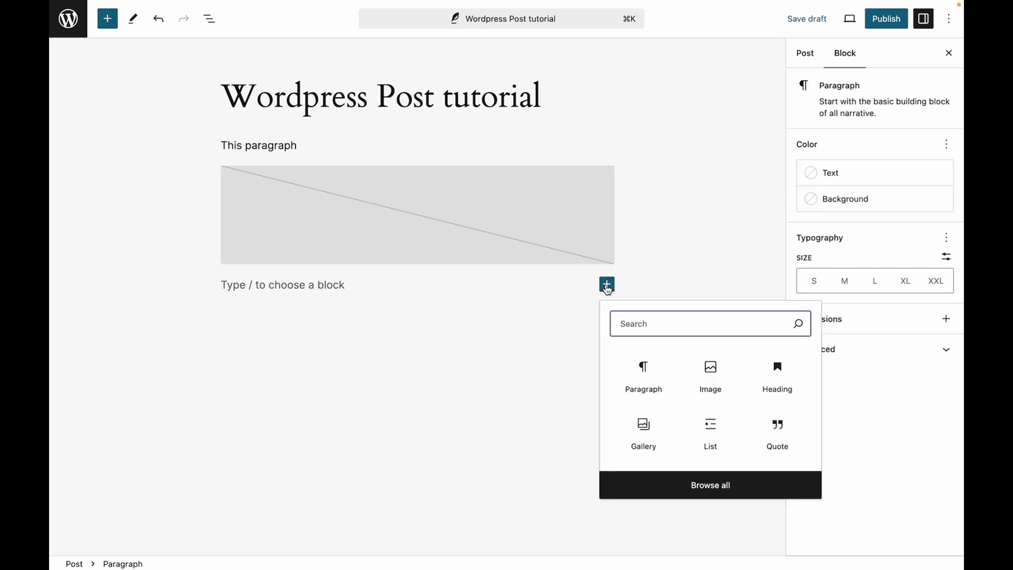
click(719, 481)
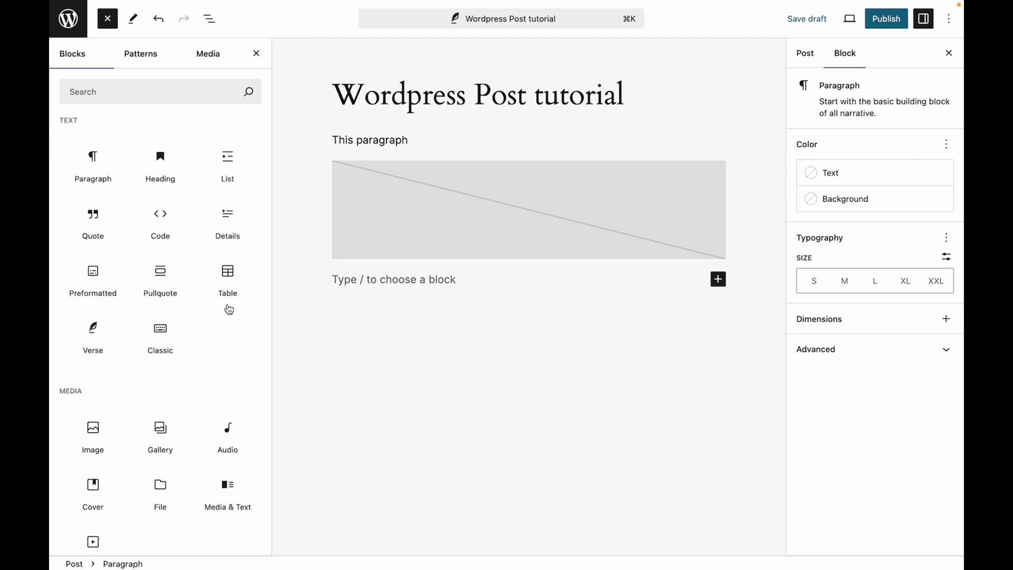
scroll(156, 379, down, 3)
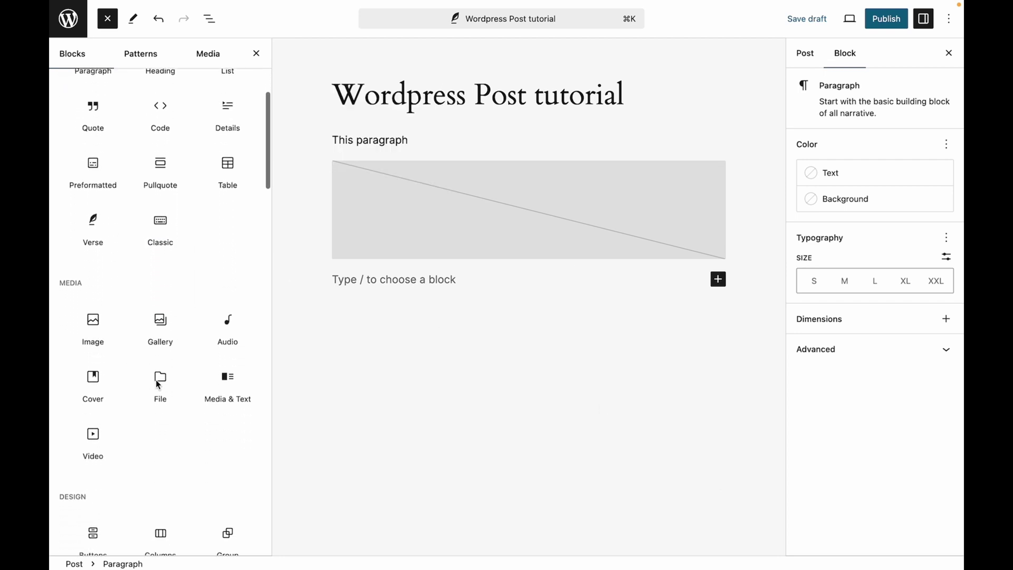
mouse_move(156, 379)
scroll(156, 379, down, 8)
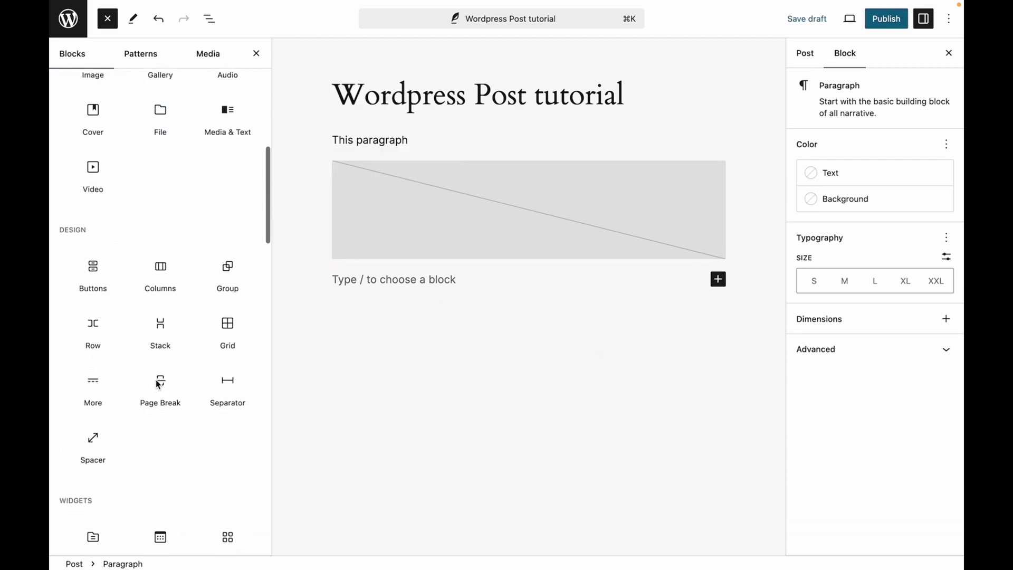
mouse_move(168, 182)
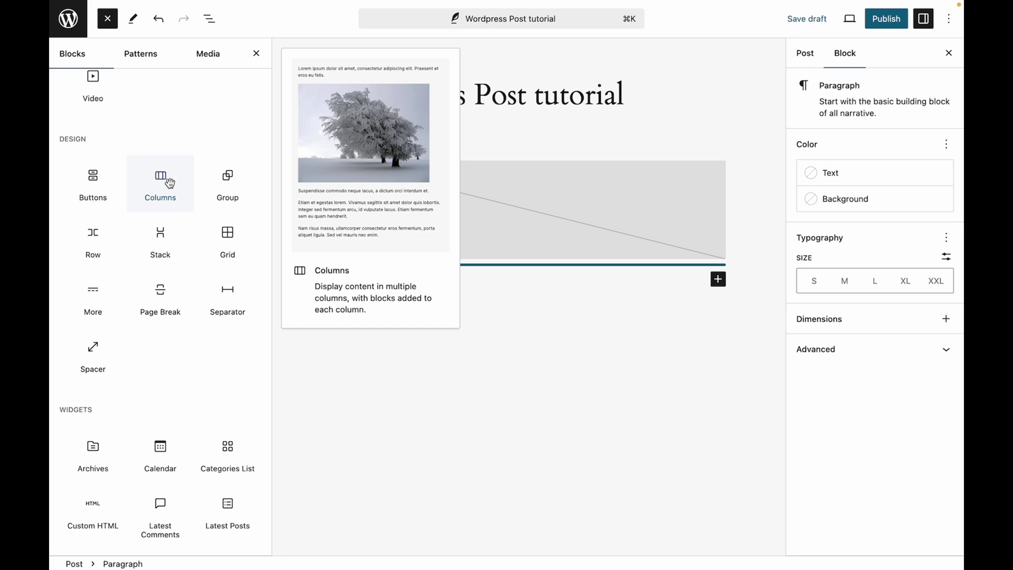
click(168, 182)
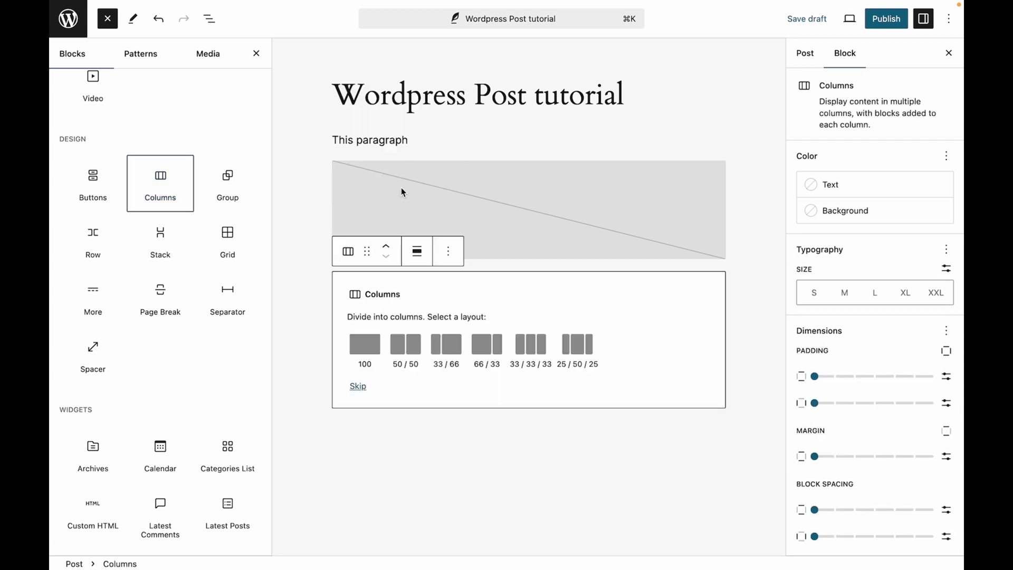
click(429, 354)
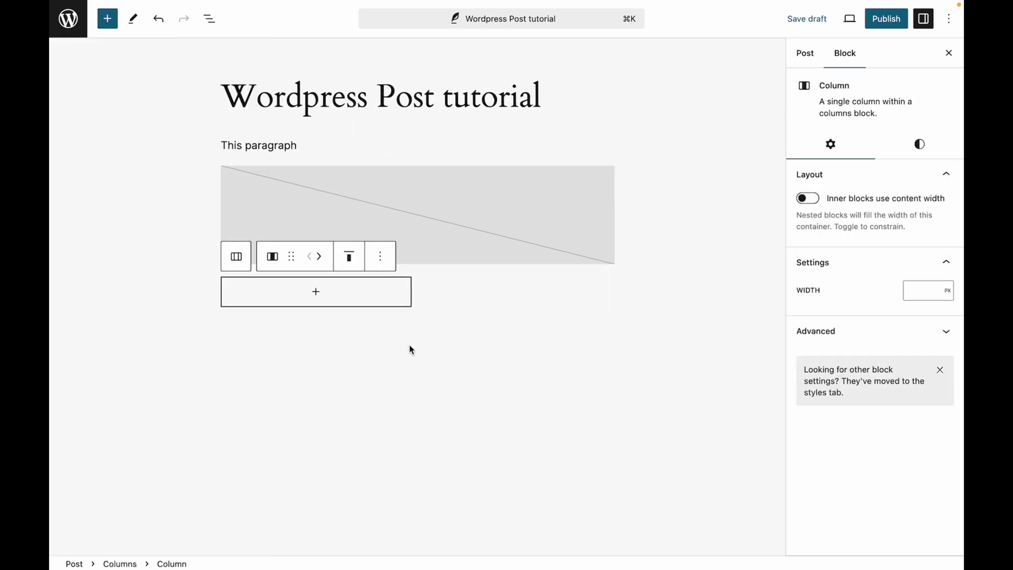
- Place an empty image block in the first column of the Columns block
click(528, 293)
click(335, 290)
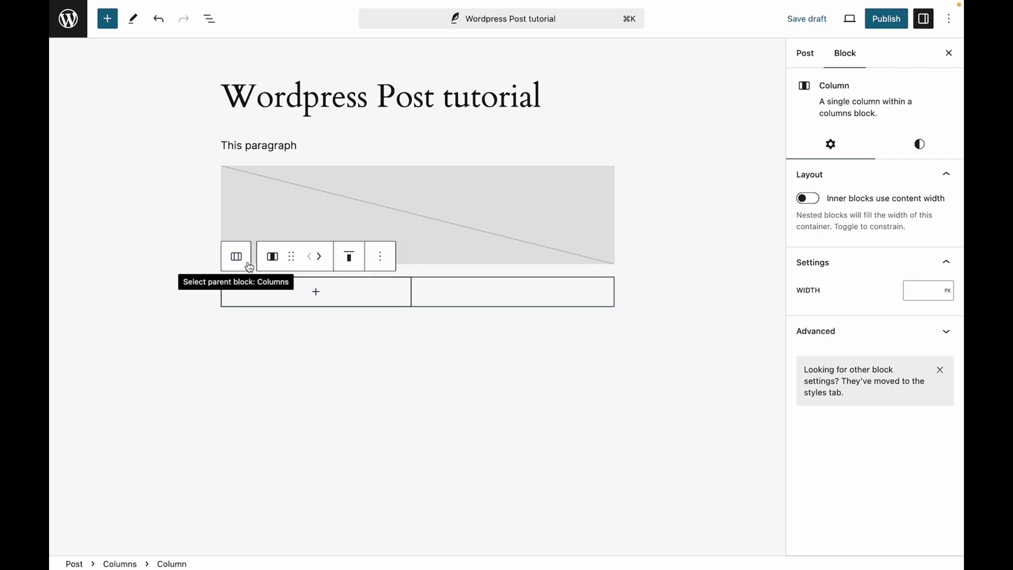
click(327, 294)
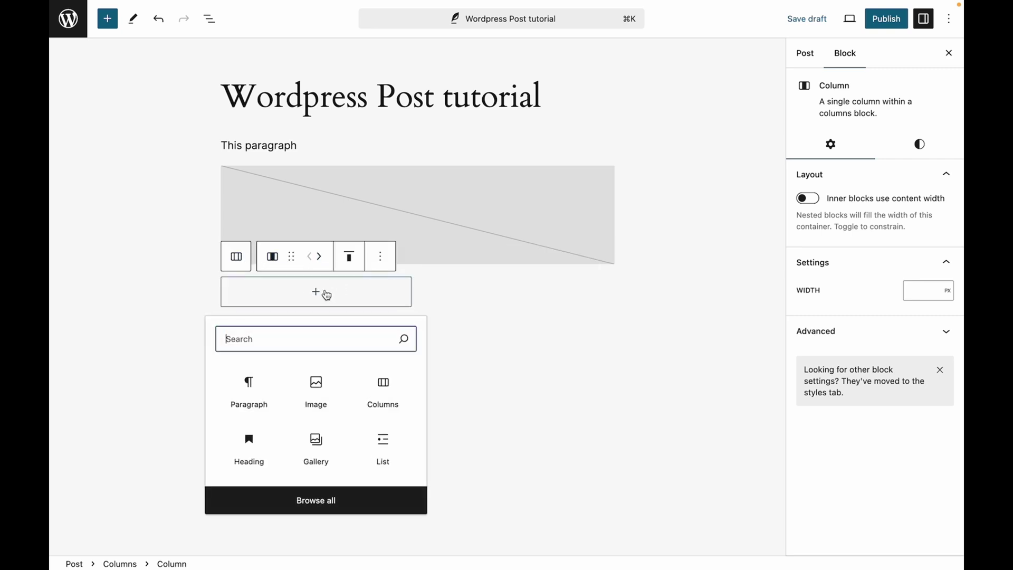
click(319, 407)
- Place an empty paragraph block in the second column of the Columns block
click(502, 295)
click(518, 292)
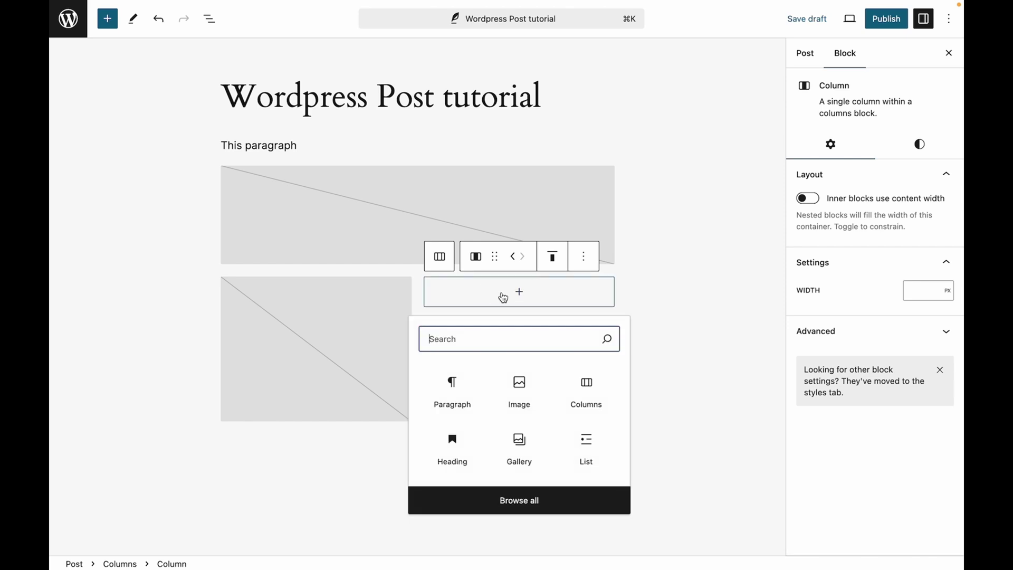
click(460, 392)
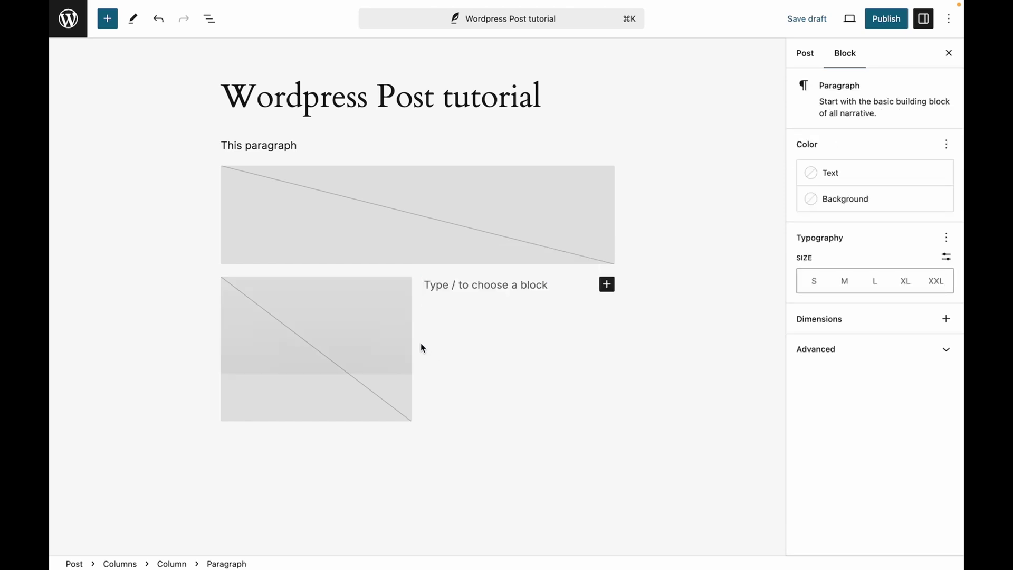
- Examine the settings of the image and paragraph blocks in the columns, the overall post, and the first column itself
click(393, 319)
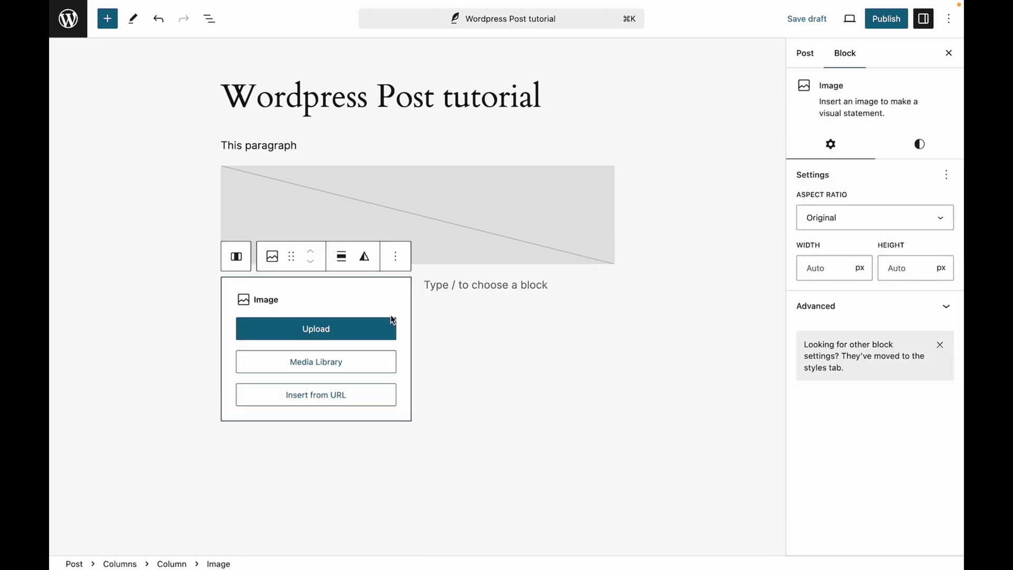
click(500, 286)
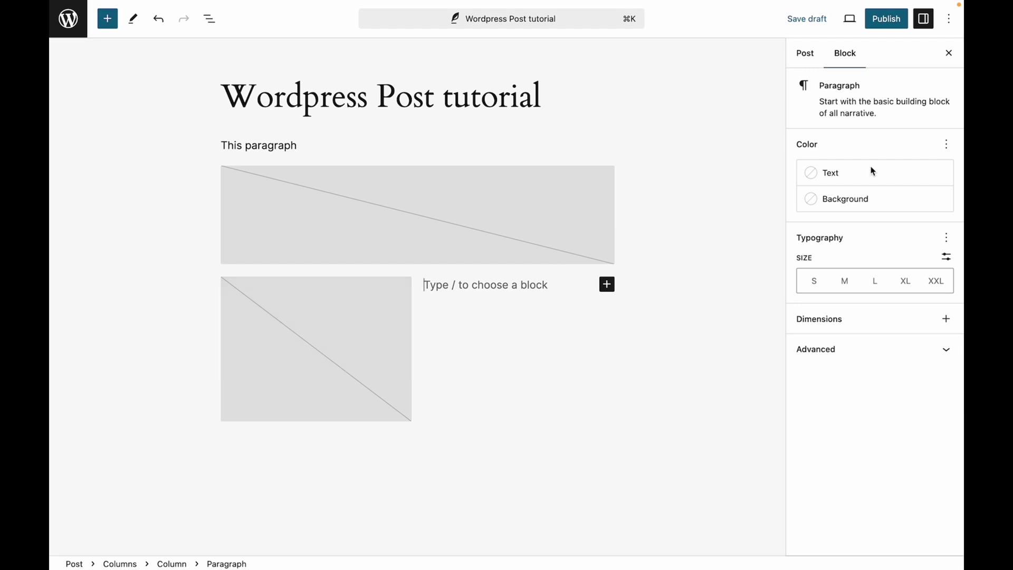
click(805, 54)
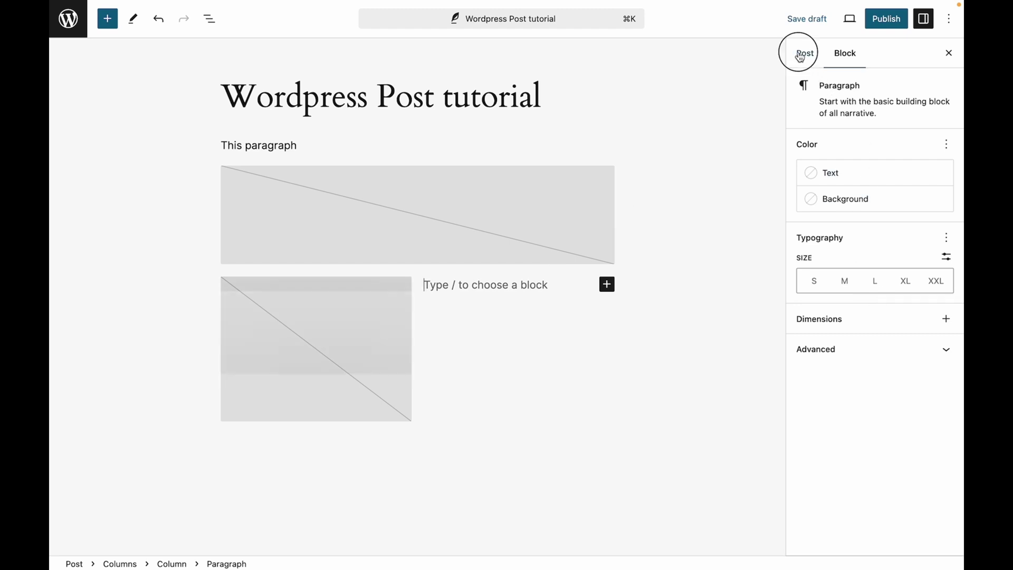
click(323, 407)
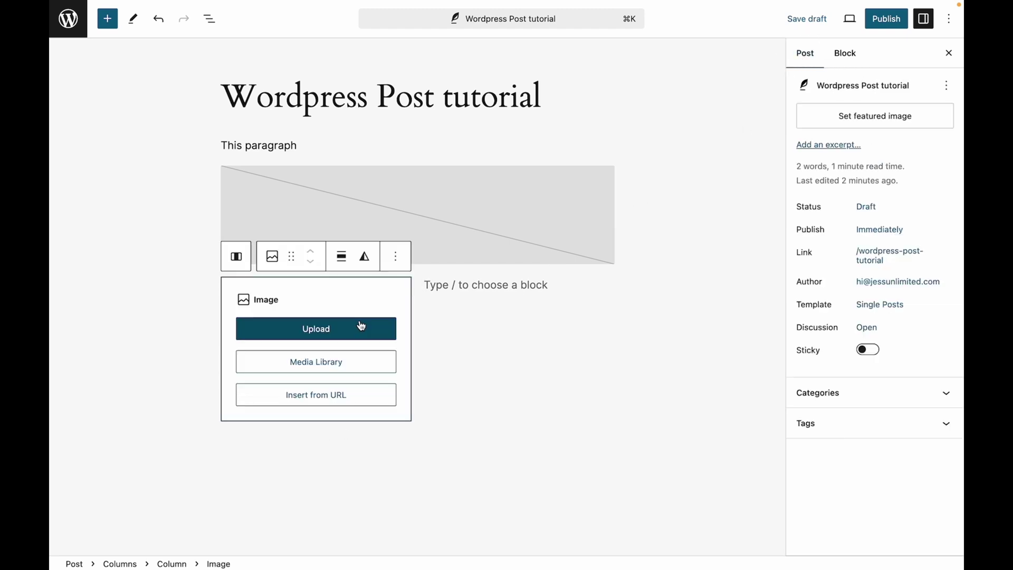
click(239, 266)
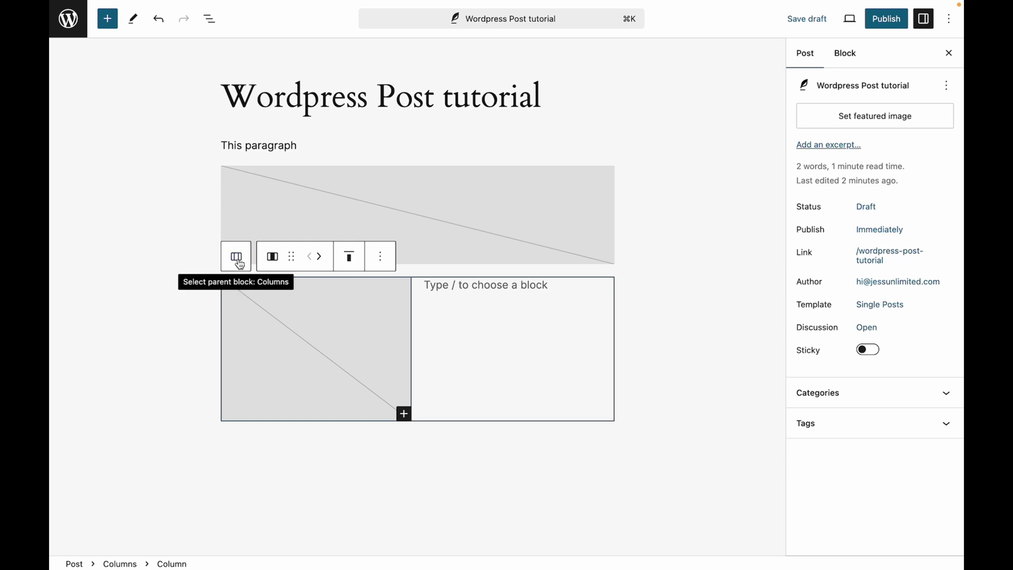
click(845, 53)
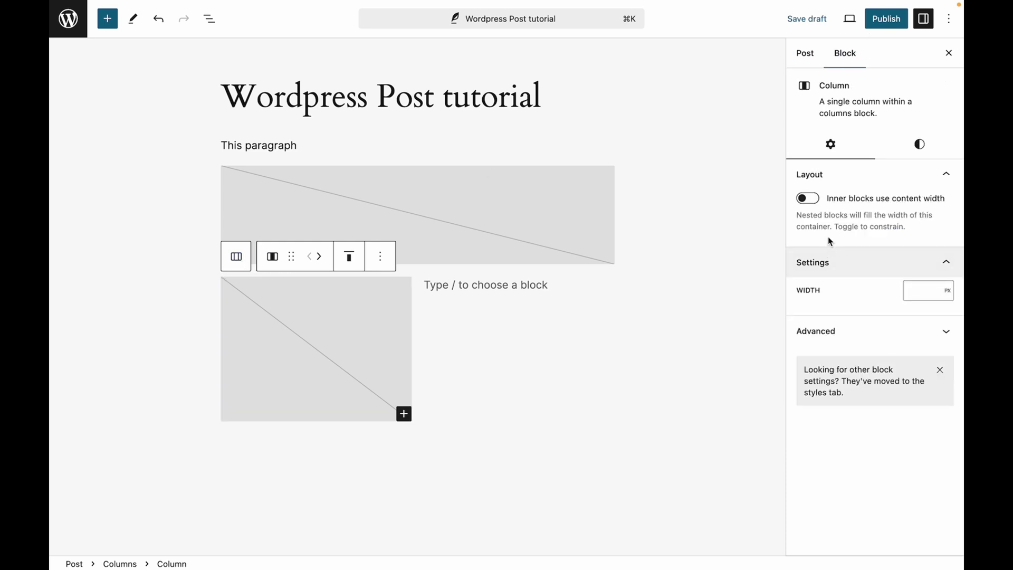
- Try the content-width option for the first column's inner blocks and check the column's advanced settings
click(808, 199)
click(808, 201)
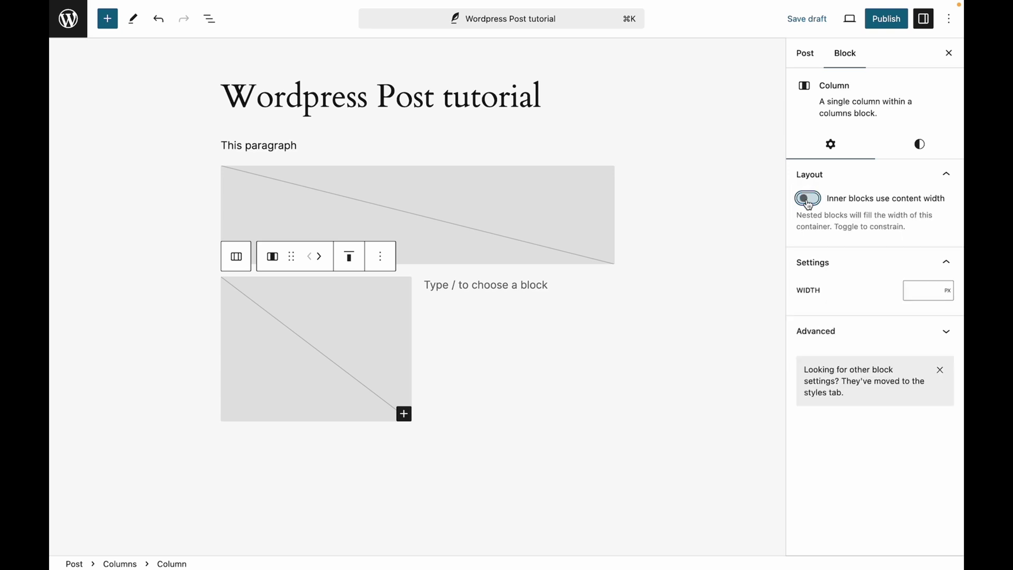
click(884, 337)
click(692, 357)
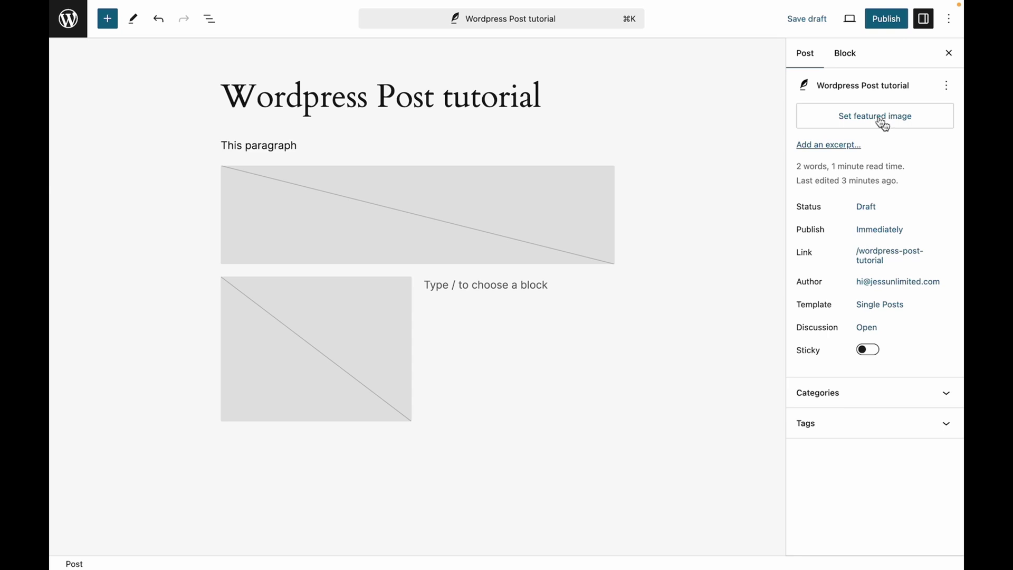
- Review the post's excerpt field and its status and visibility options, trying out password protection
click(823, 151)
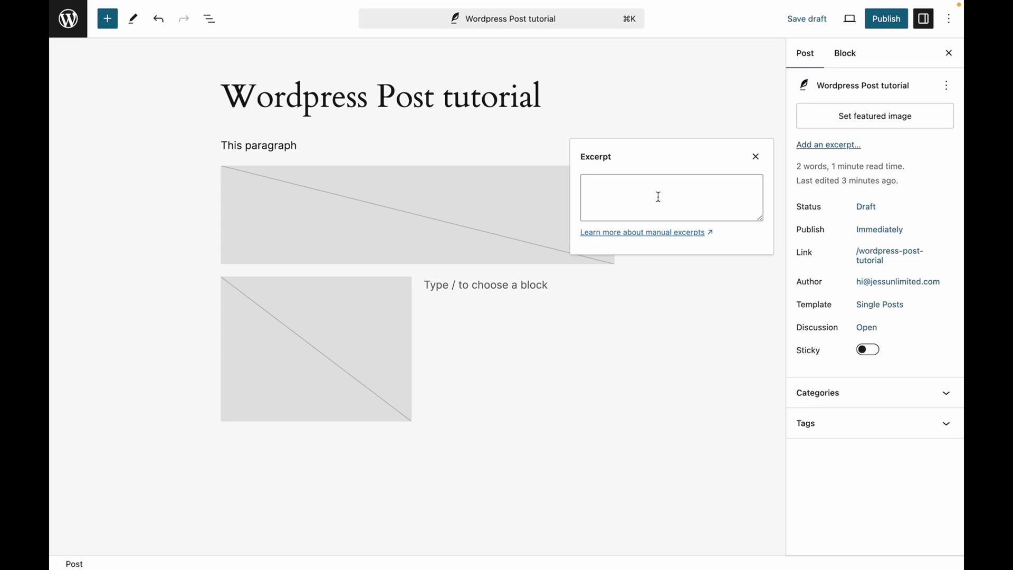
click(718, 117)
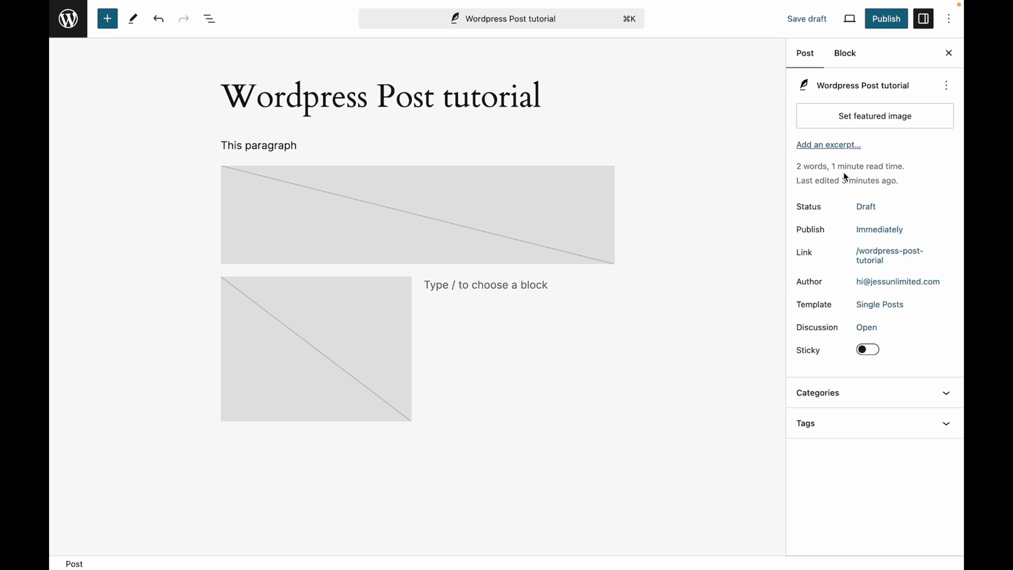
click(866, 208)
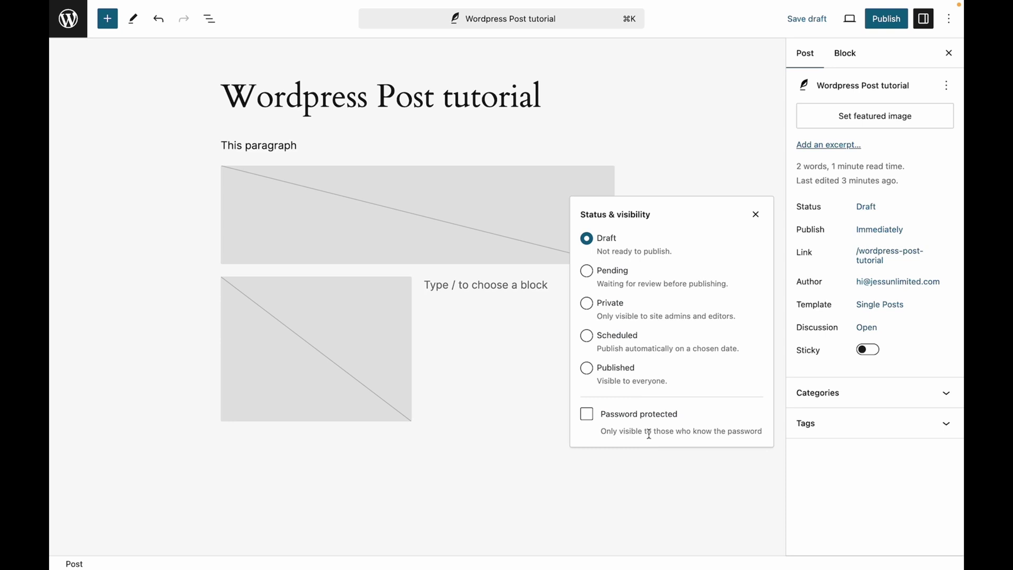
click(588, 415)
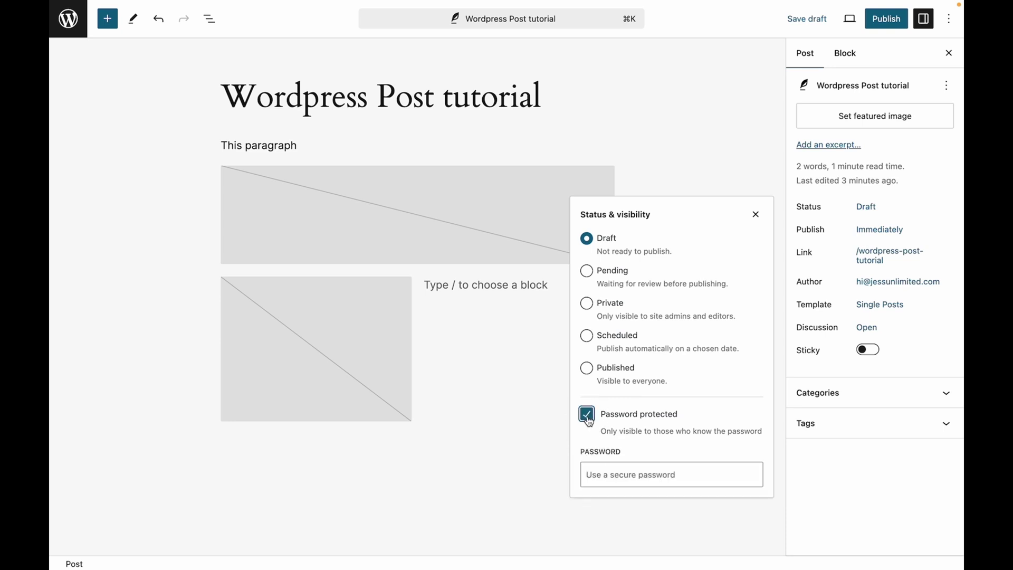
click(629, 474)
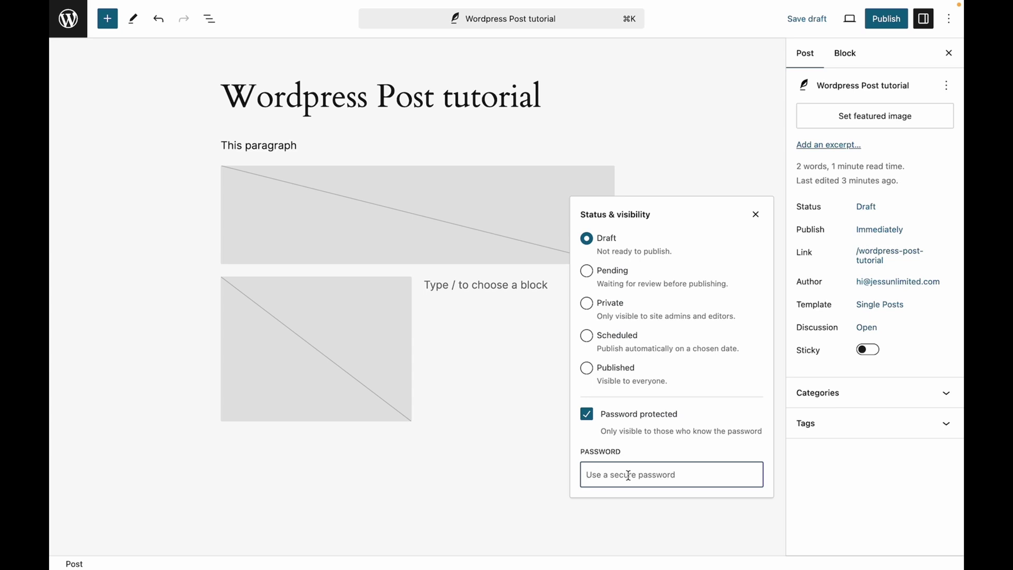
click(590, 420)
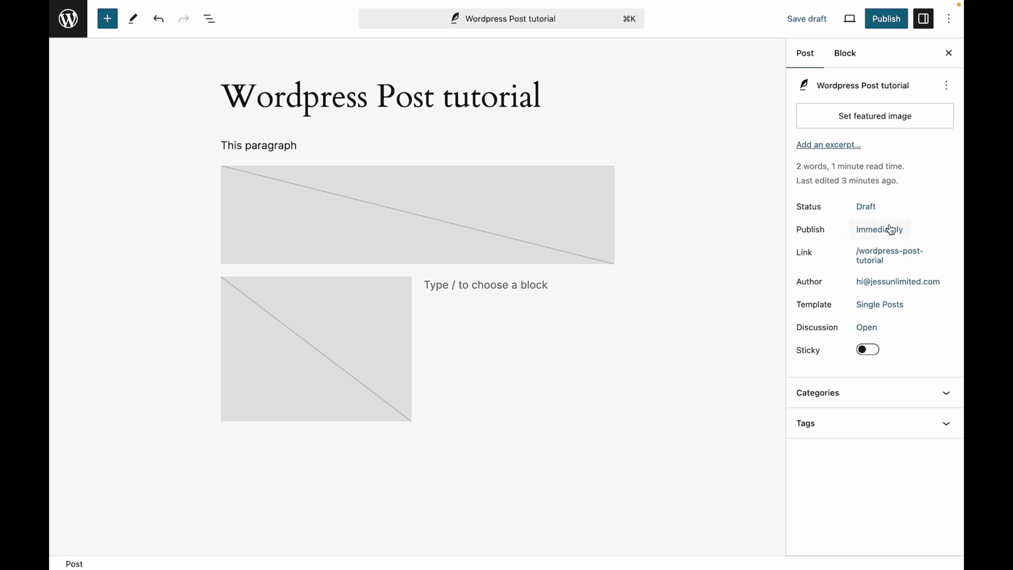
- Set the post's publish date to August 17, 2024
click(892, 230)
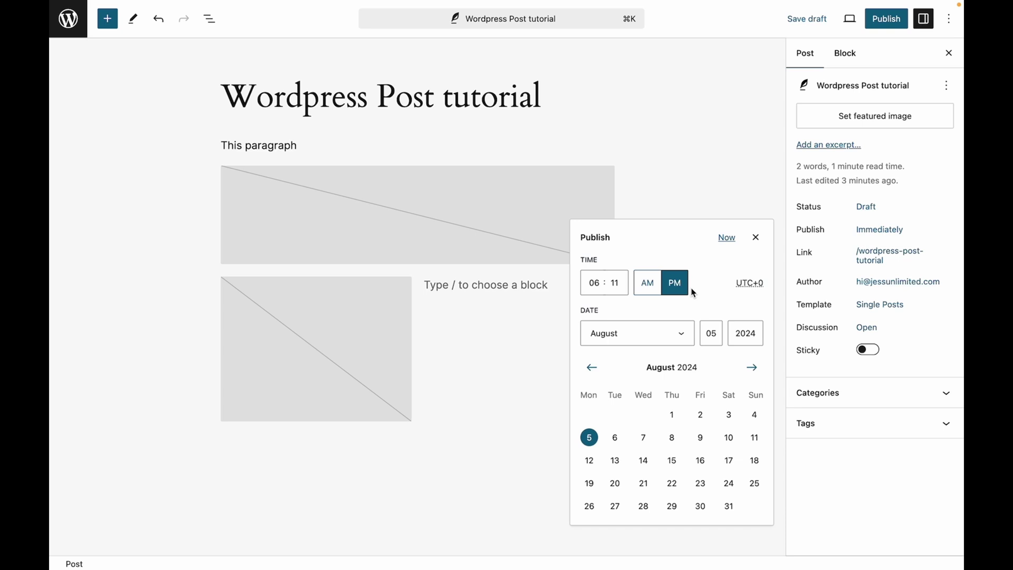
click(595, 287)
click(633, 334)
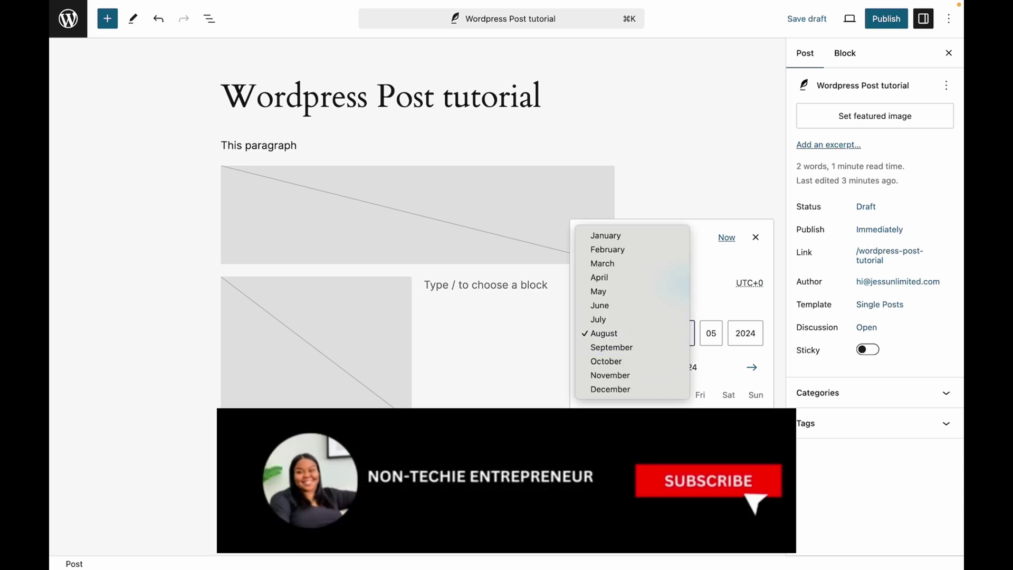
click(729, 460)
click(729, 460)
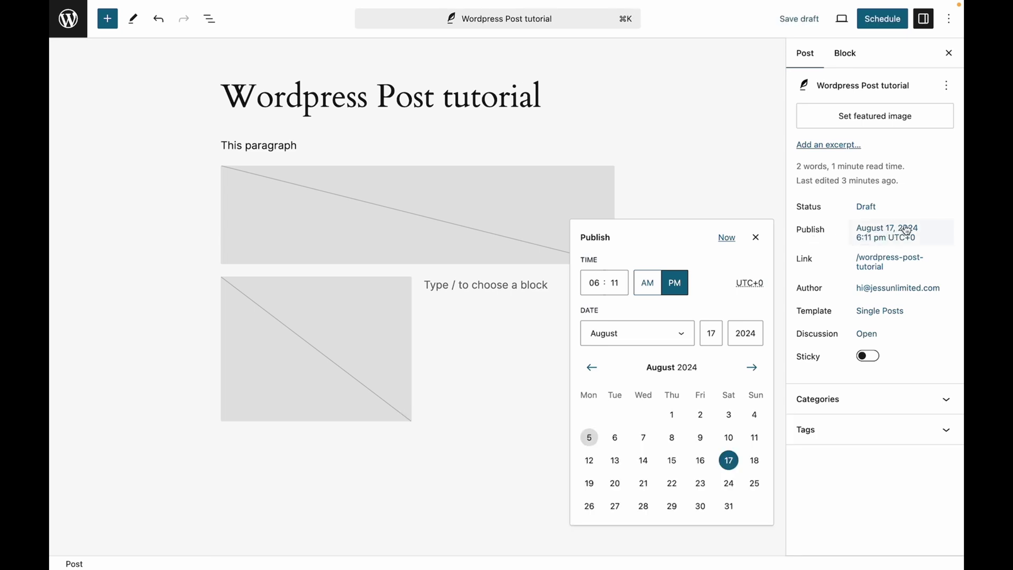
click(756, 238)
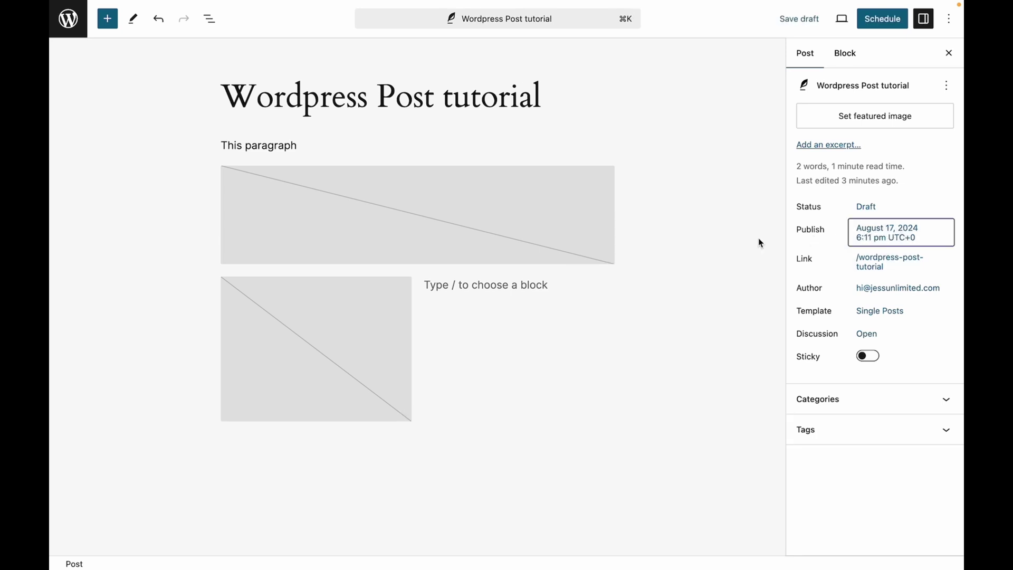
- Shorten the post's URL slug to wordpress-post by removing "-tutorial"
click(878, 275)
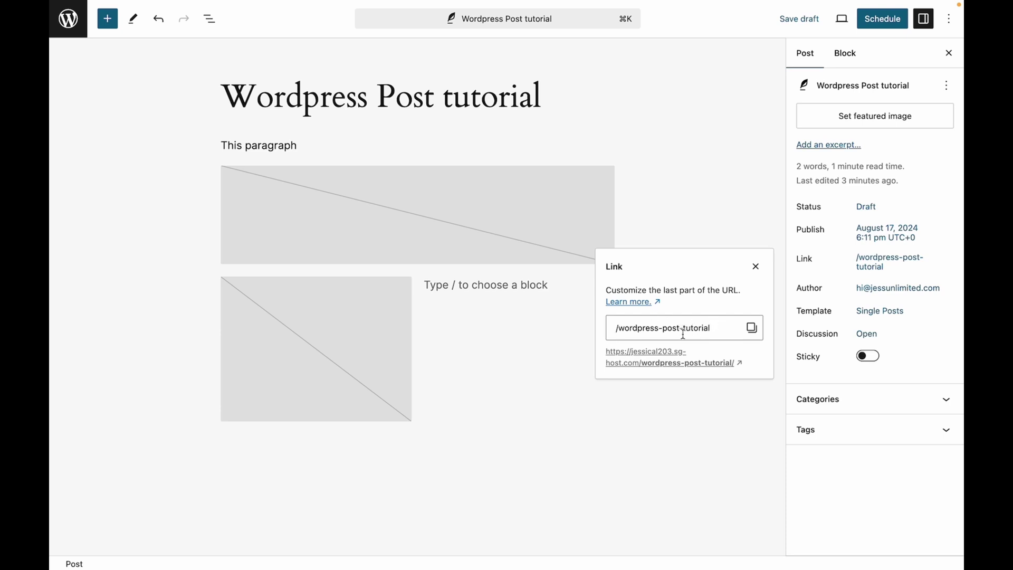
drag(715, 328, 677, 326)
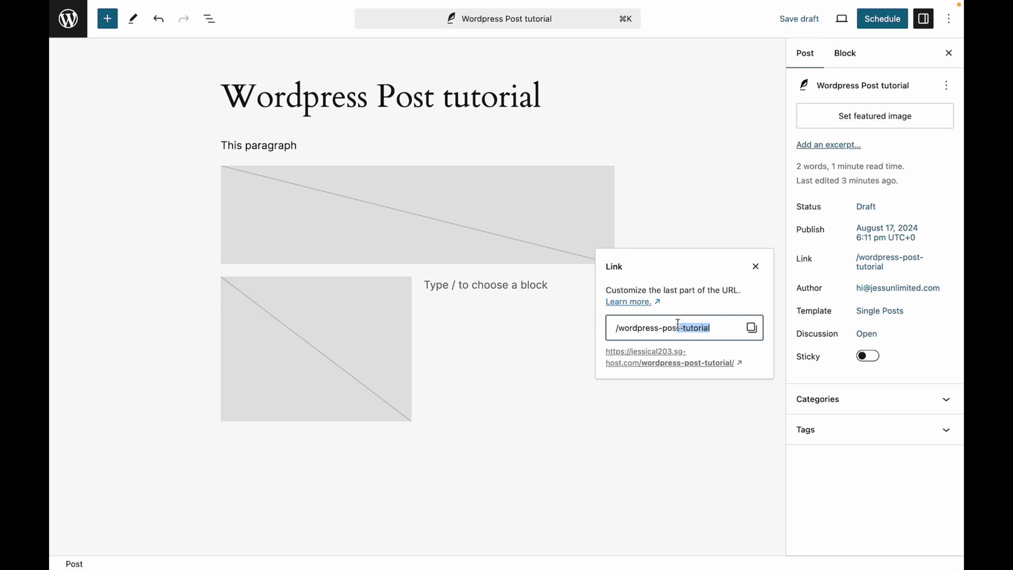
key(BackSpace)
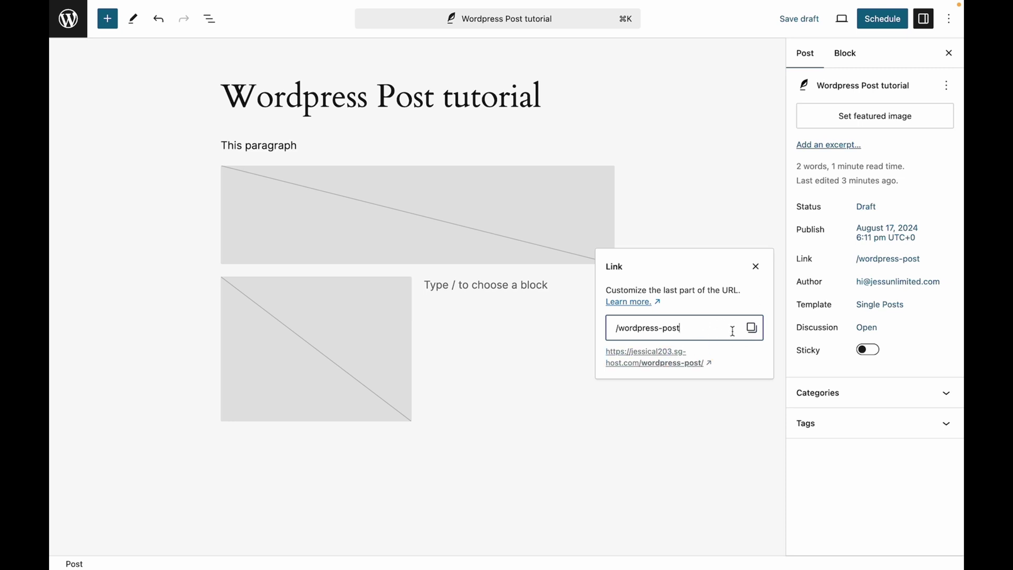
click(756, 266)
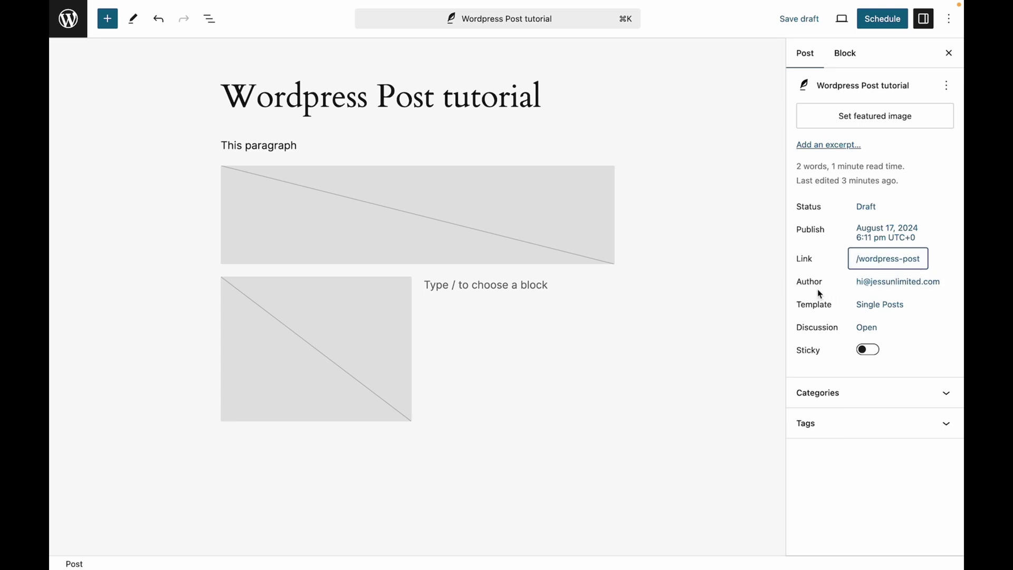
- Check which authors can be assigned to the post, keeping the current one
click(863, 290)
click(731, 328)
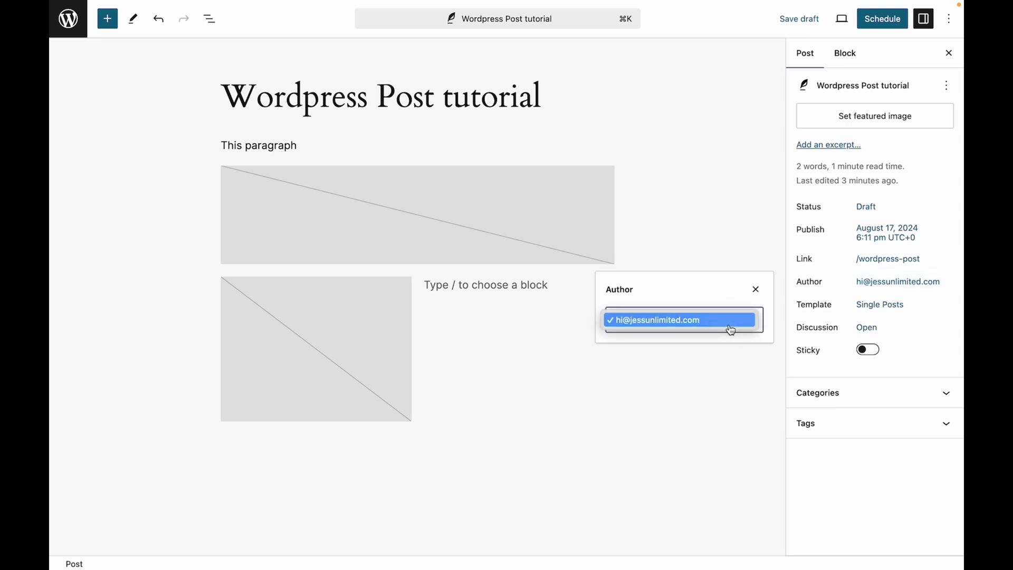
click(730, 326)
click(756, 290)
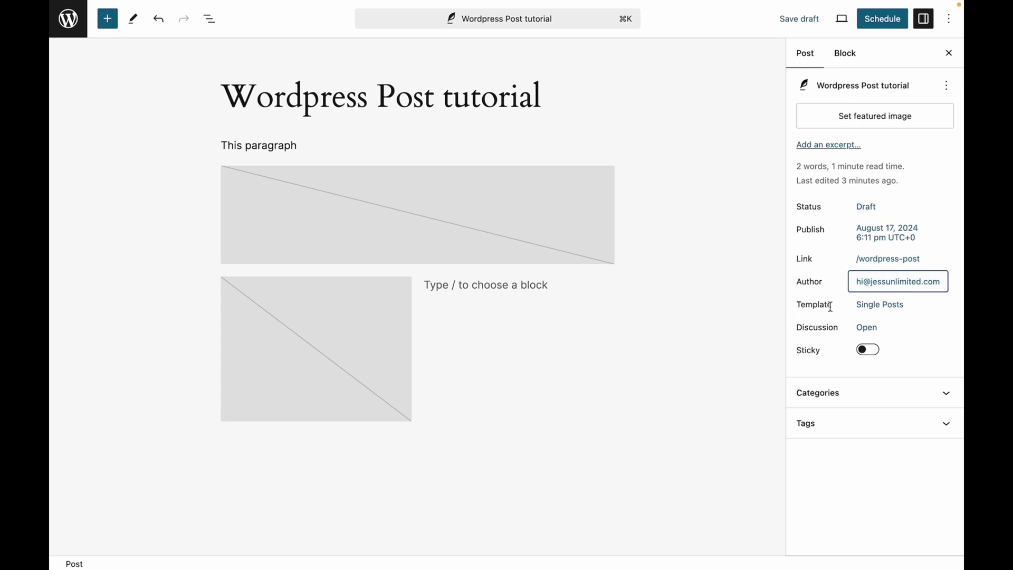
- Turn on Show template so the Single Posts template surrounds the post content in the editor
click(880, 308)
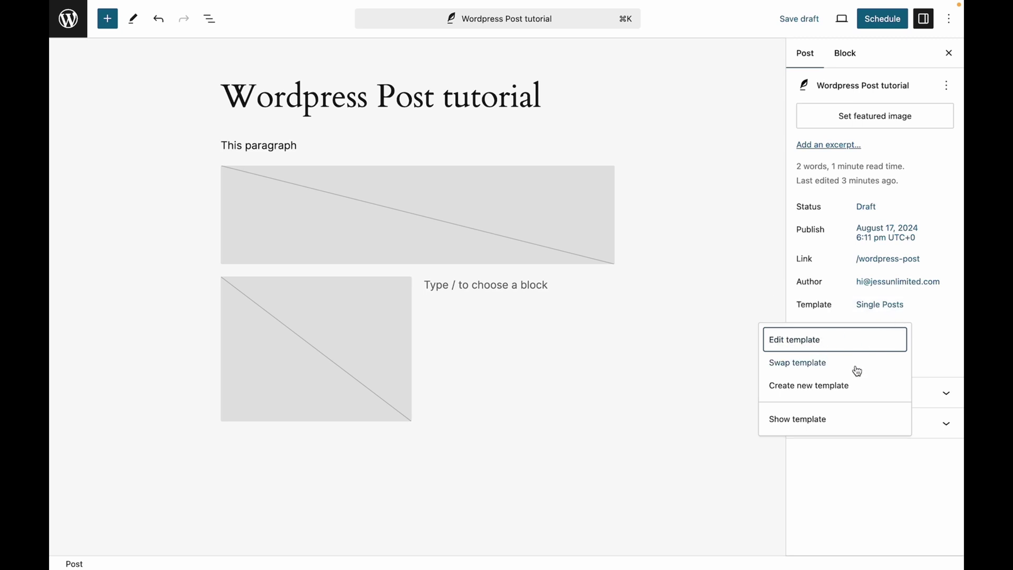
click(823, 429)
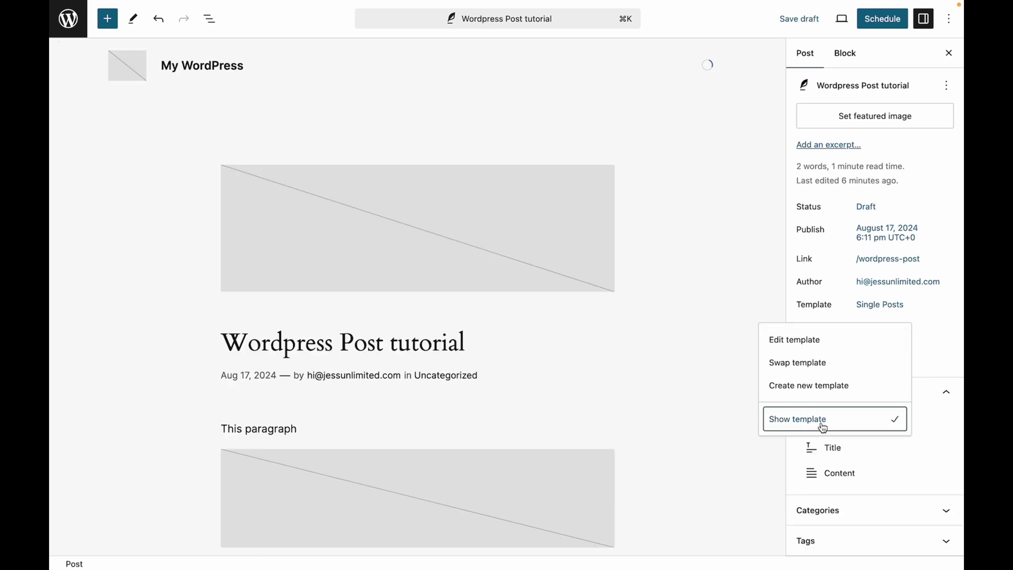
- Review the post's discussion options for comments, pingbacks and trackbacks, and look at the sticky setting
click(867, 328)
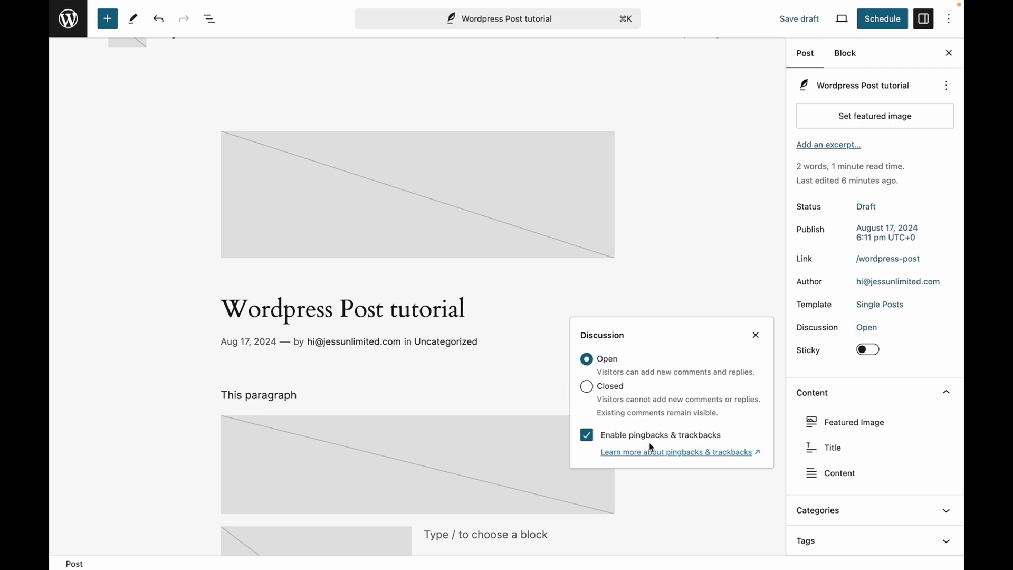
click(757, 335)
click(812, 353)
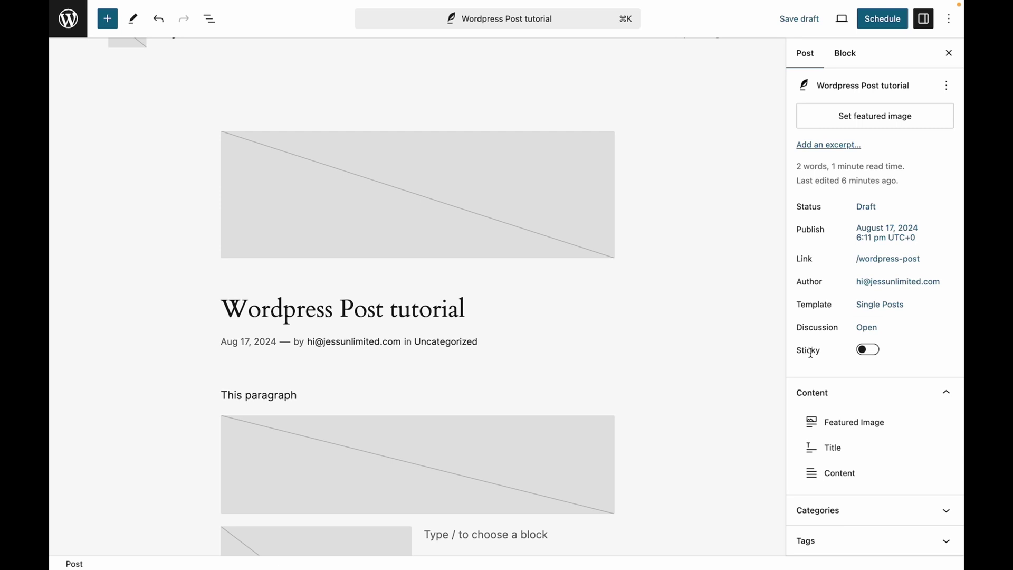
- Look through the template's Featured Image, Title and Content areas, selecting each from the post settings
click(871, 425)
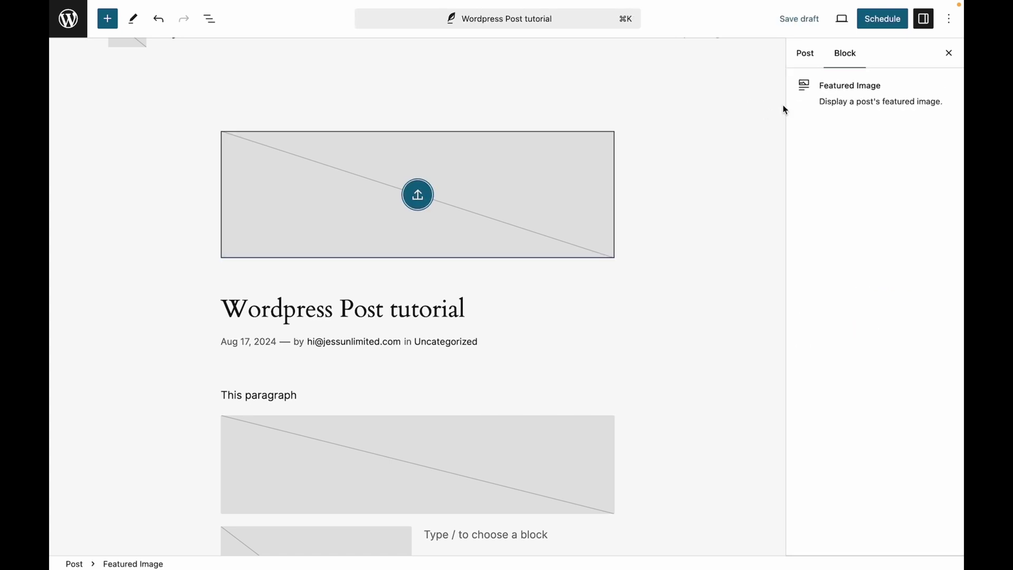
click(805, 53)
click(832, 448)
click(851, 478)
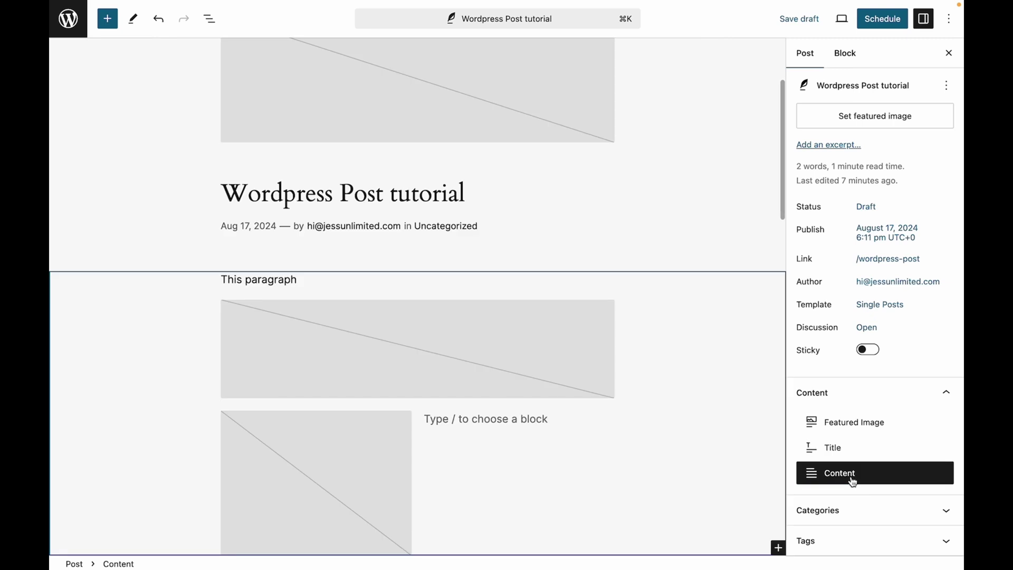
- Assign the post to the Uncategorized category
click(850, 512)
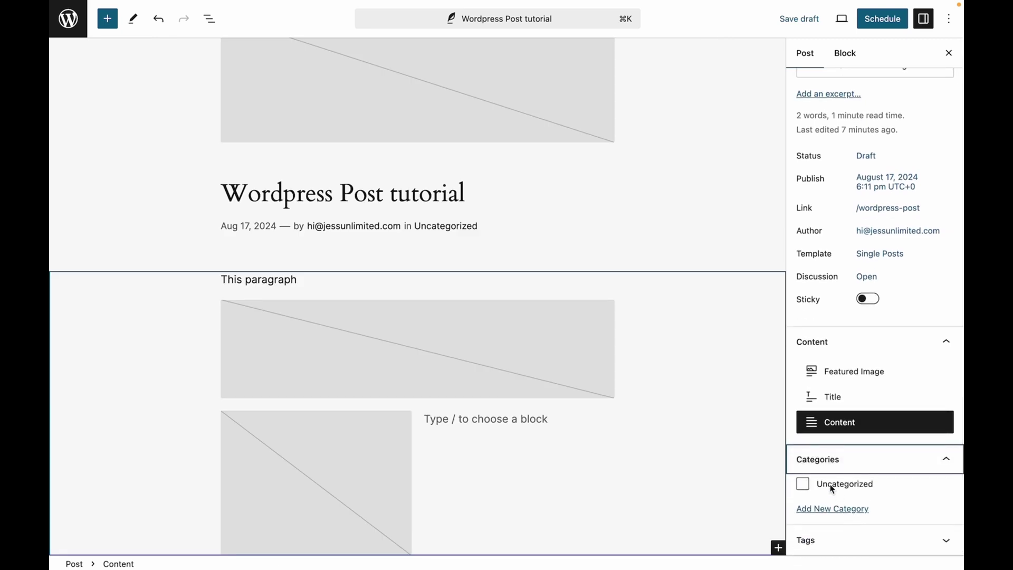
click(805, 485)
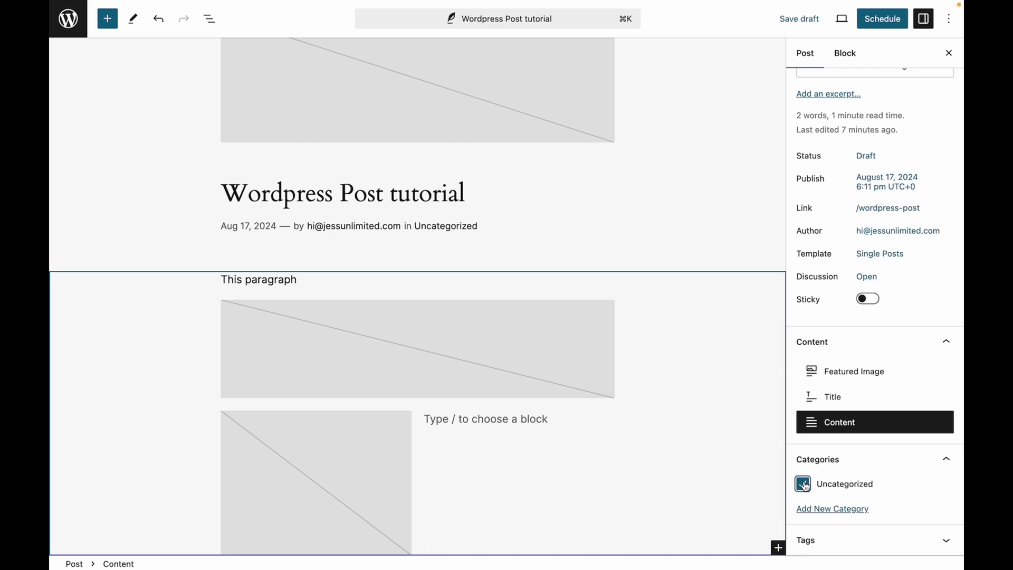
click(804, 485)
click(804, 485)
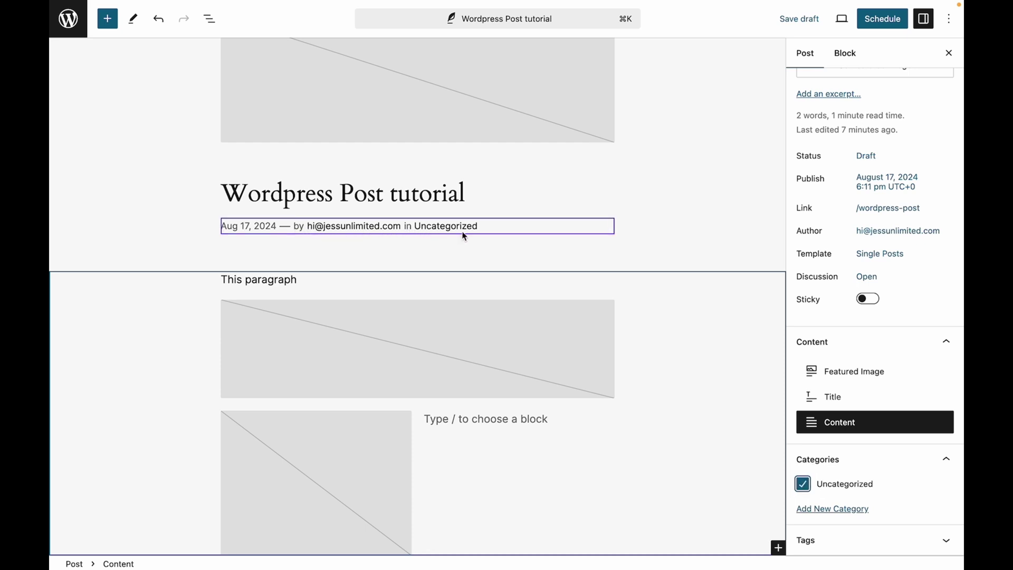
- Add a new category named Wordpress to the post and remove the post from Uncategorized
click(831, 509)
scroll(833, 515, down, 3)
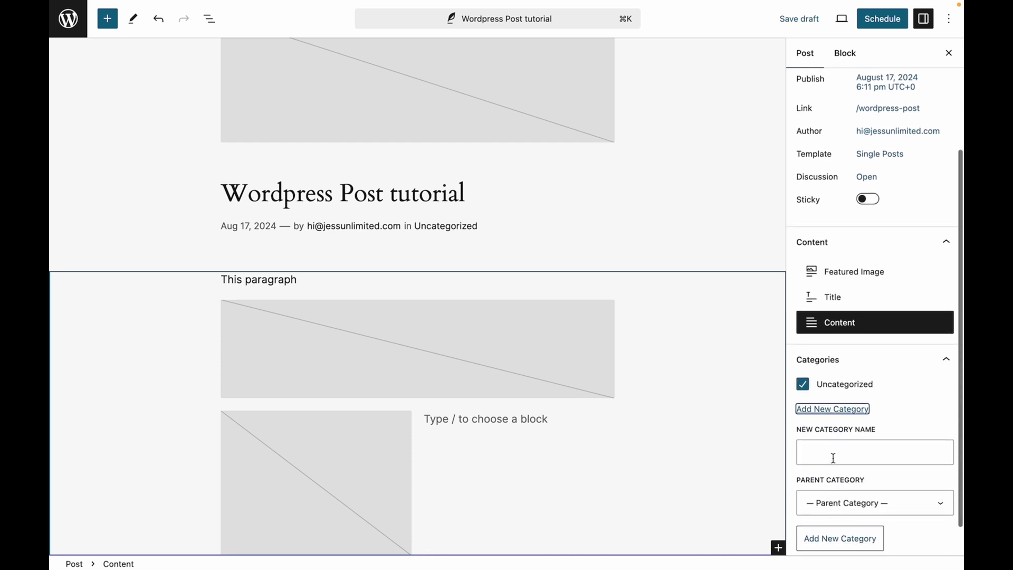
click(832, 455)
text(Wordpress)
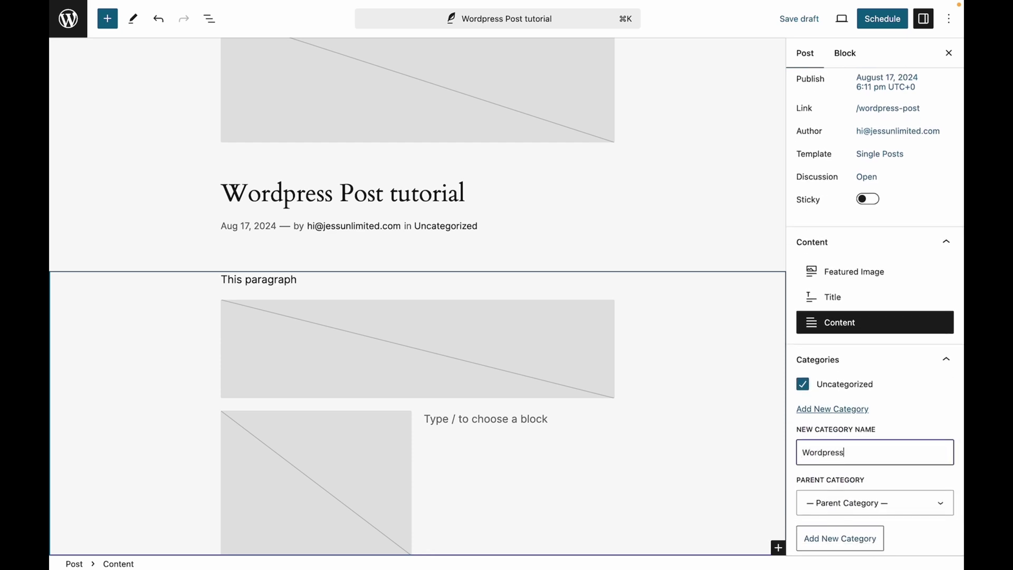
click(837, 538)
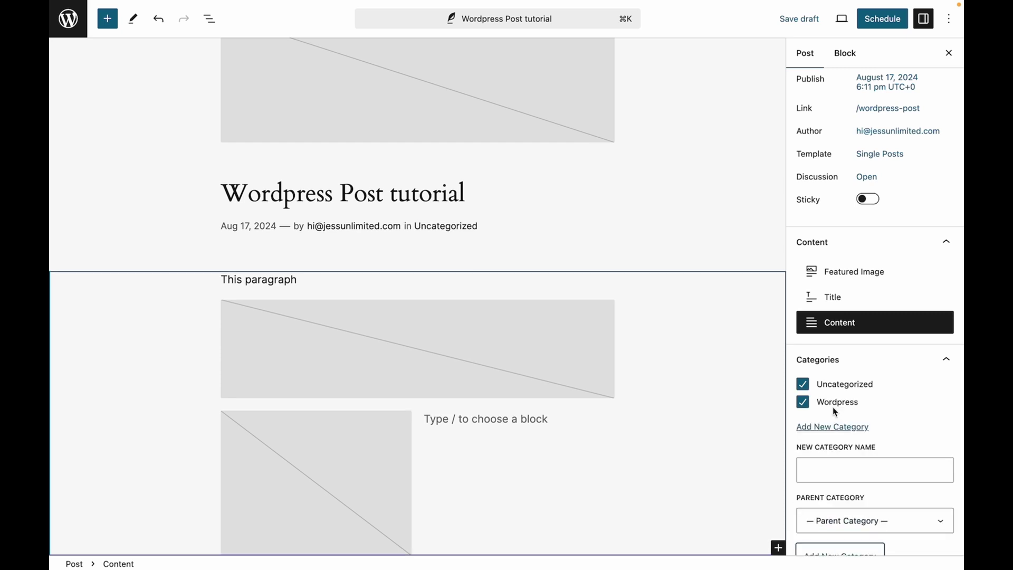
click(802, 384)
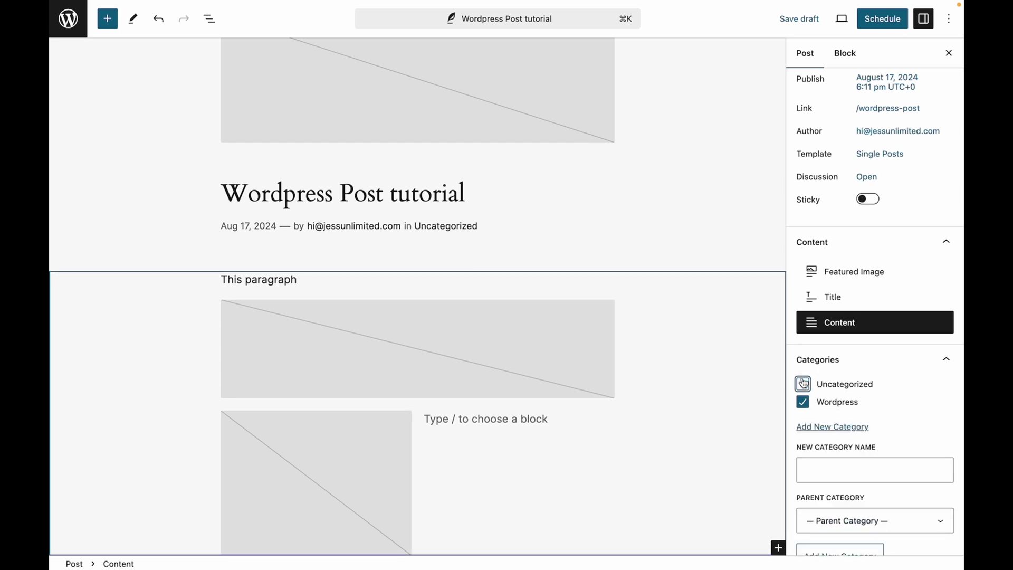
- Add a new category named Posts with Wordpress as its parent category
click(849, 469)
text(Posts)
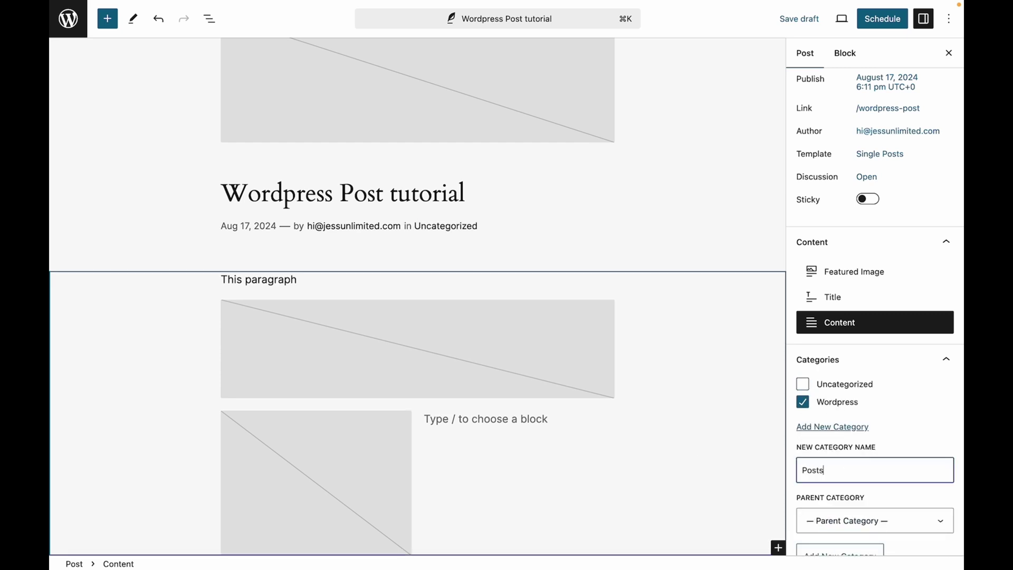
click(854, 520)
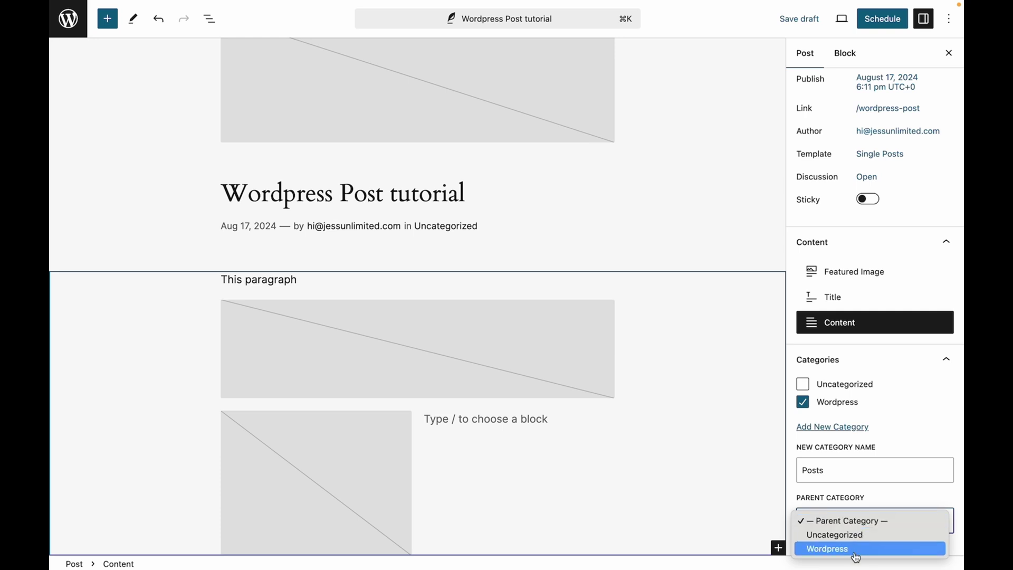
click(856, 549)
scroll(858, 527, down, 2)
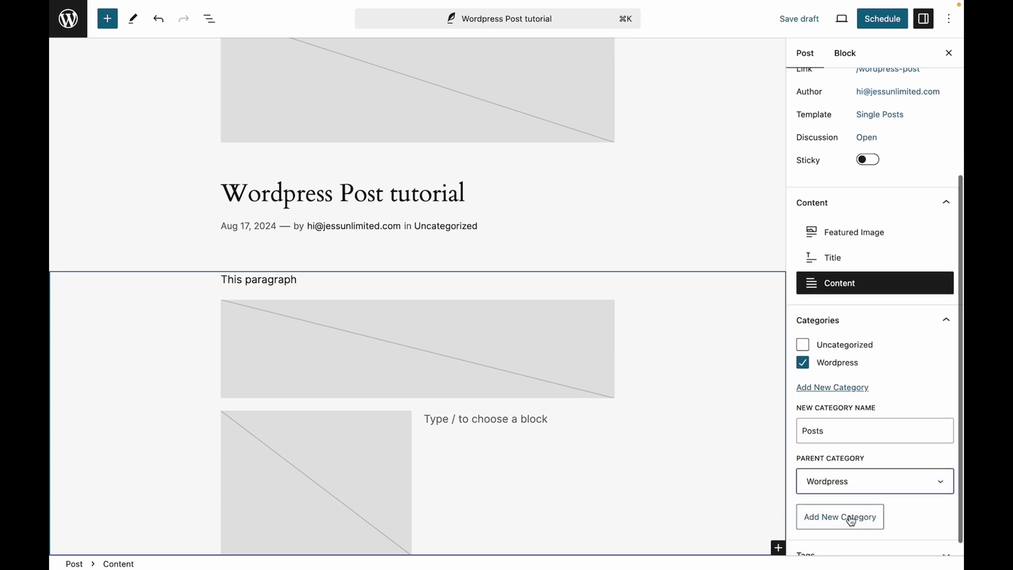
click(851, 520)
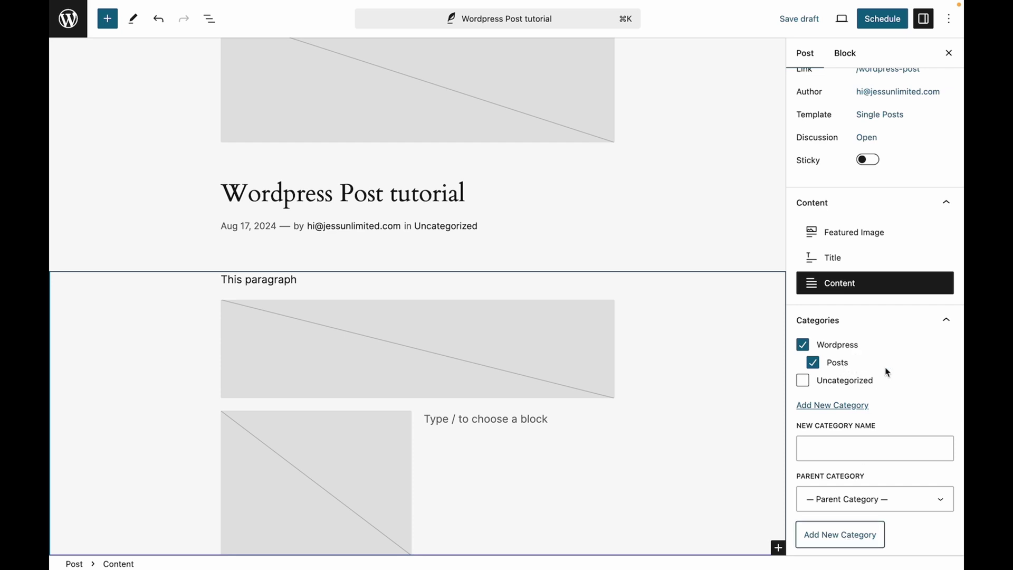
- Examine the post inside its template, from the site header and content down to the comments, post navigation and footer
scroll(887, 372, down, 1)
scroll(665, 257, down, 2)
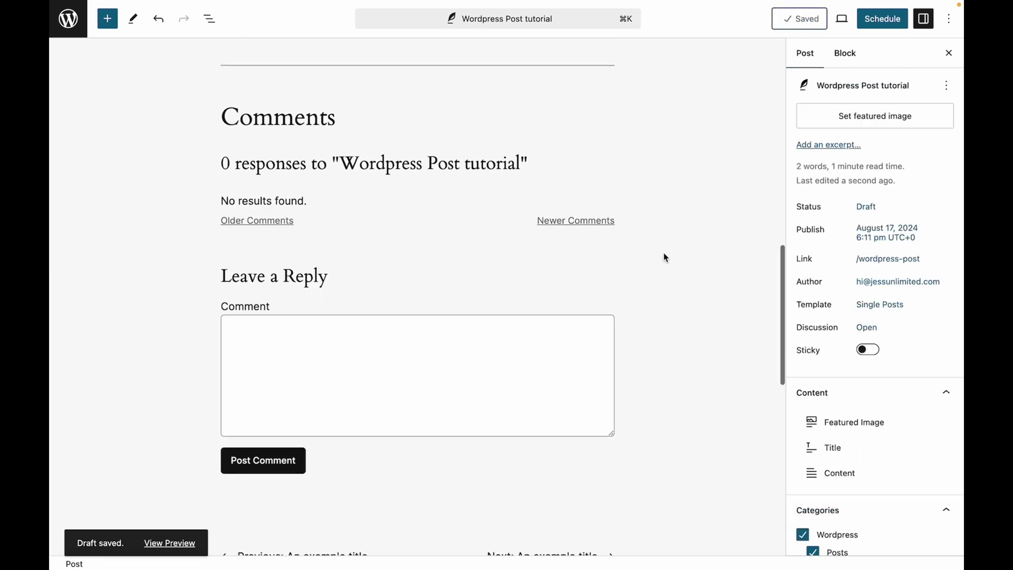
scroll(665, 258, up, 10)
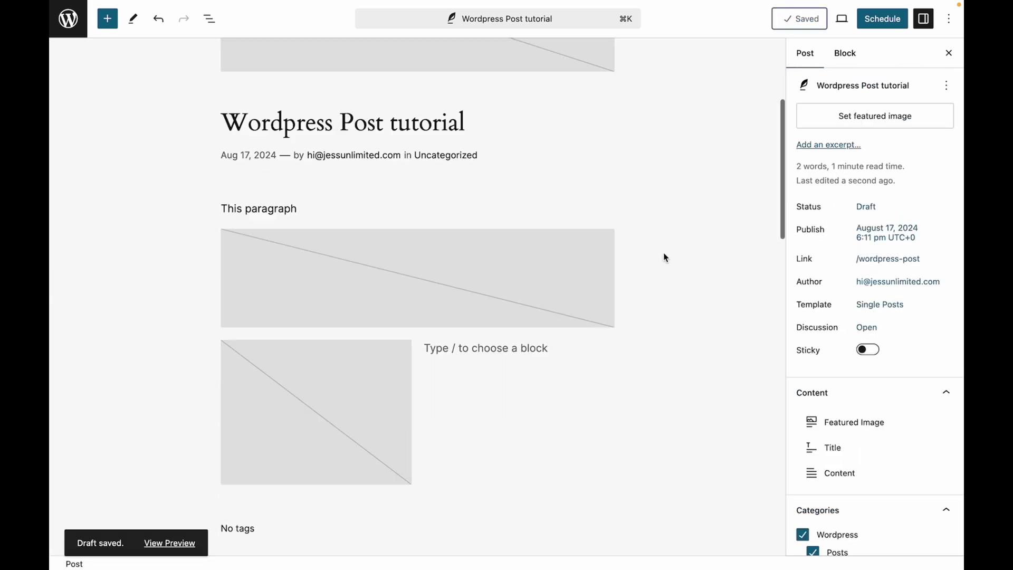
scroll(664, 256, down, 10)
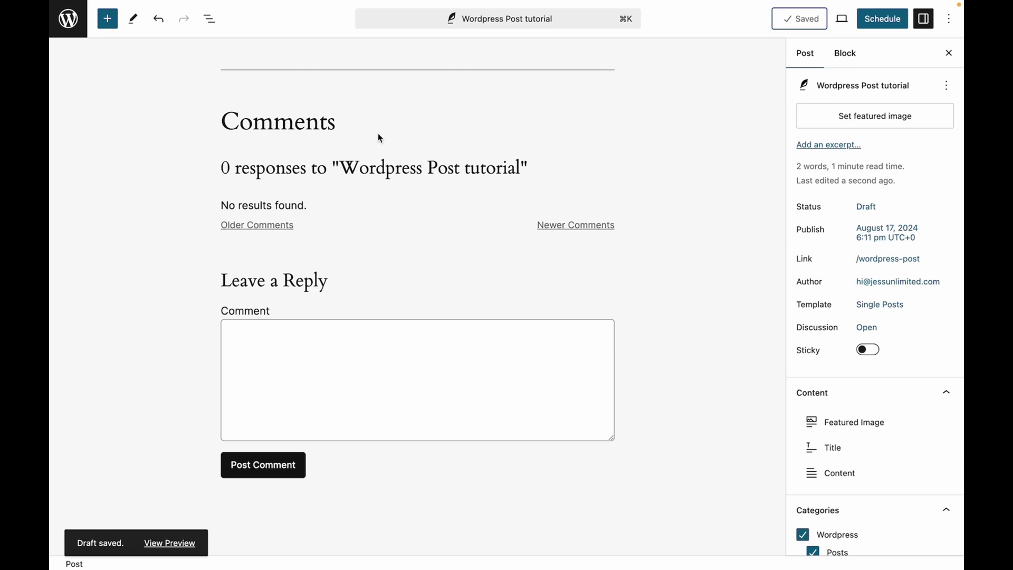
scroll(362, 350, down, 3)
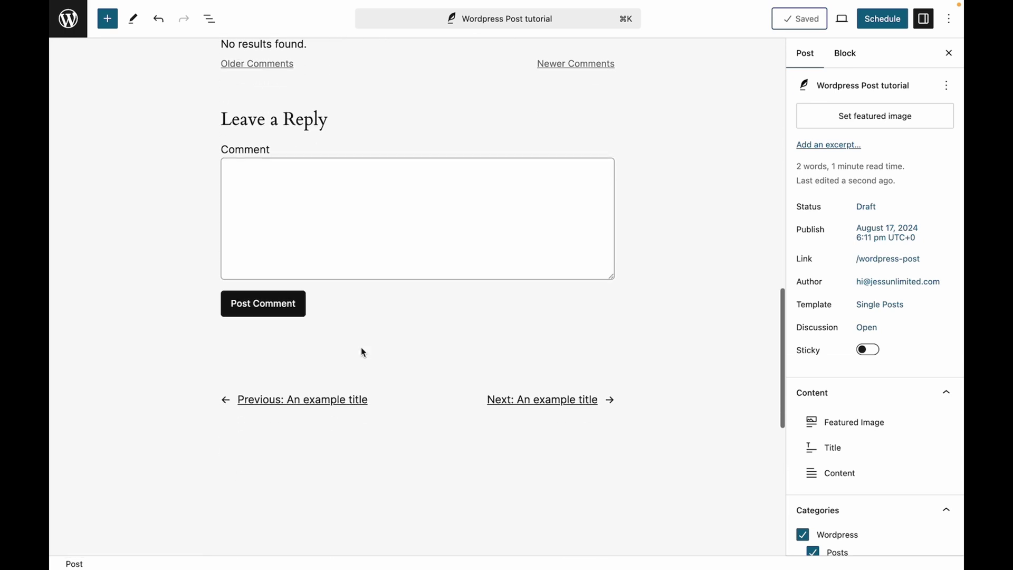
scroll(361, 348, down, 1)
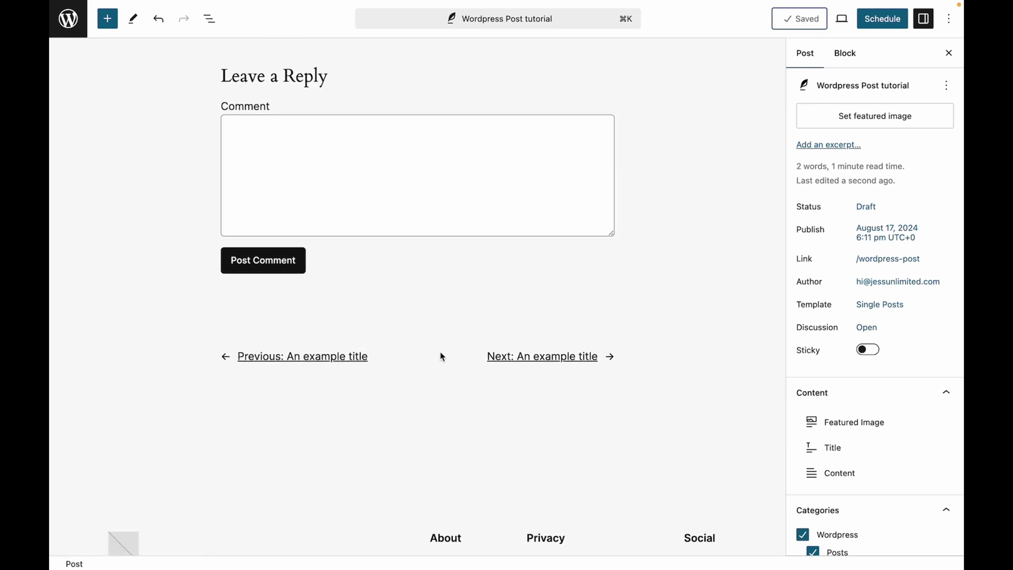
scroll(493, 367, down, 8)
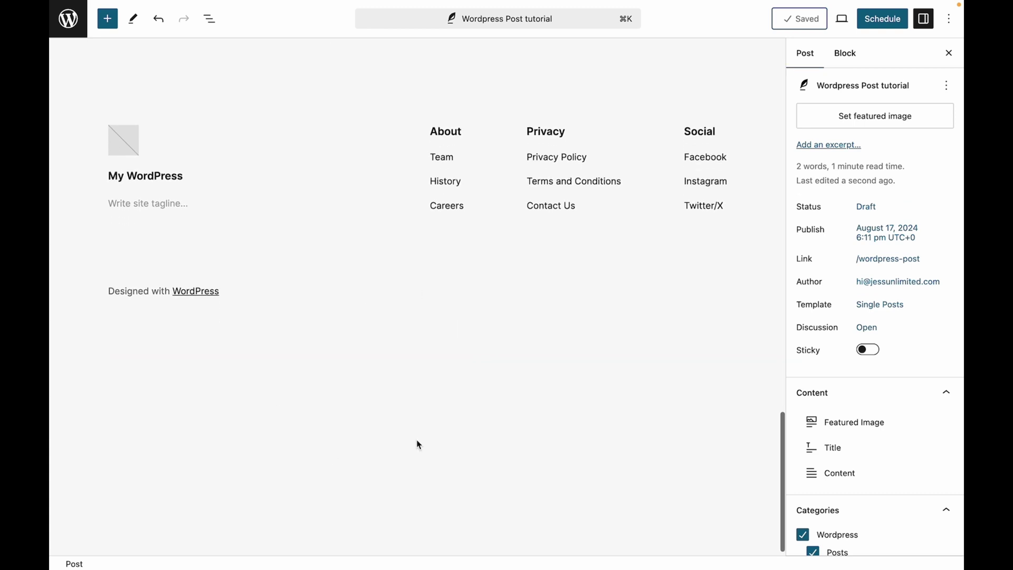
scroll(479, 391, up, 20)
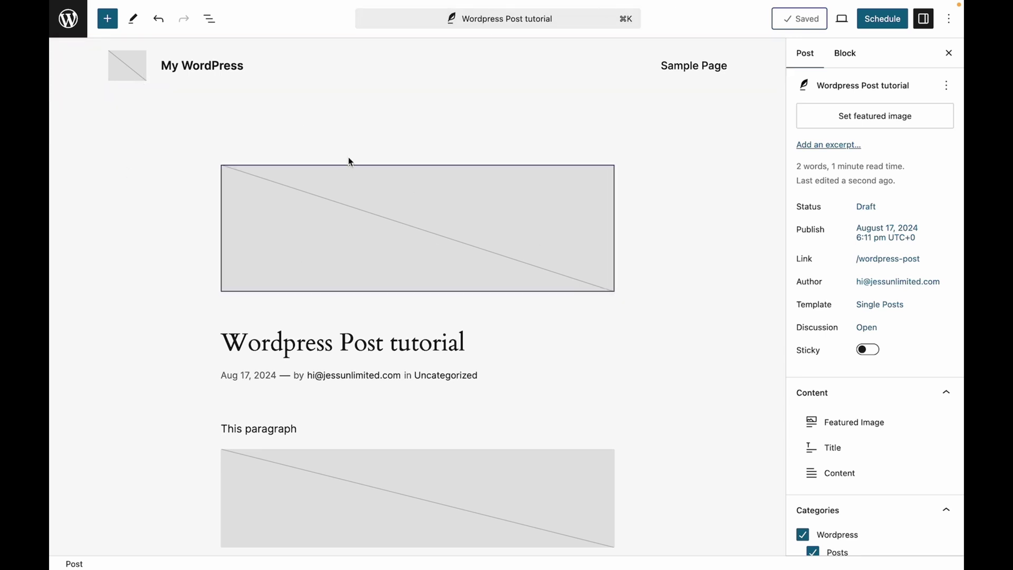
- Turn off the template display in the post's template options so only the post content is shown
scroll(949, 357, down, 5)
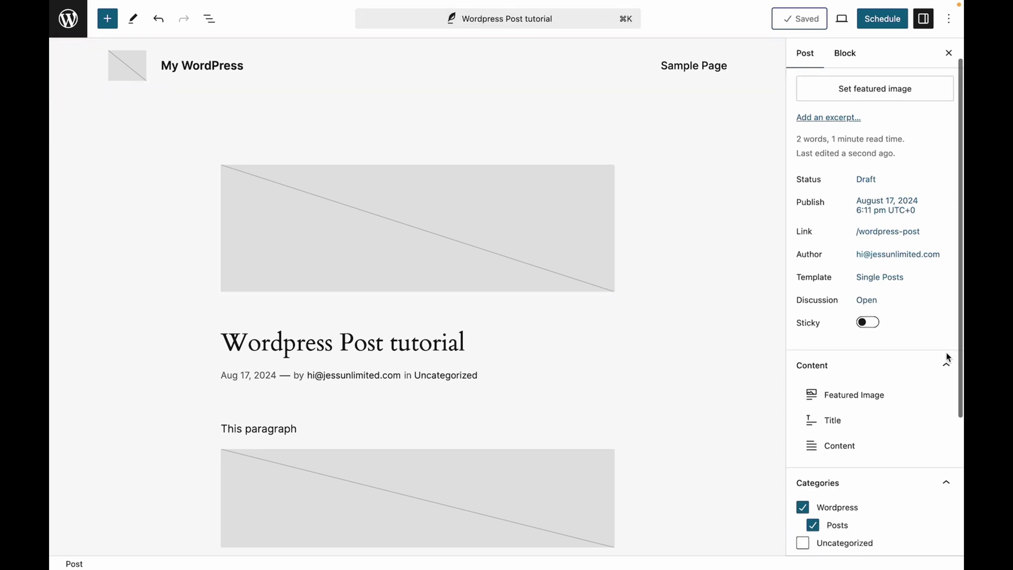
scroll(947, 355, up, 3)
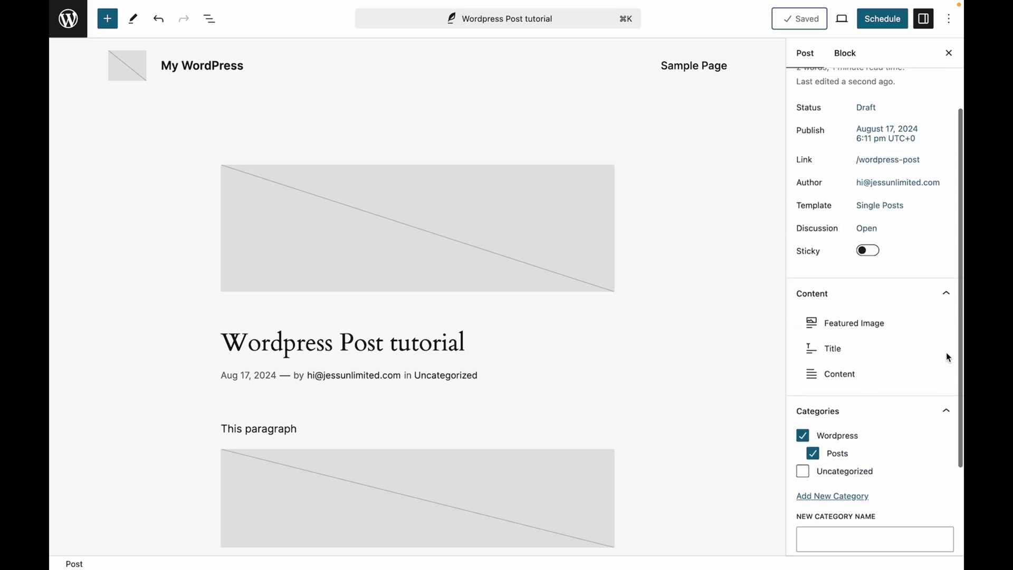
click(874, 211)
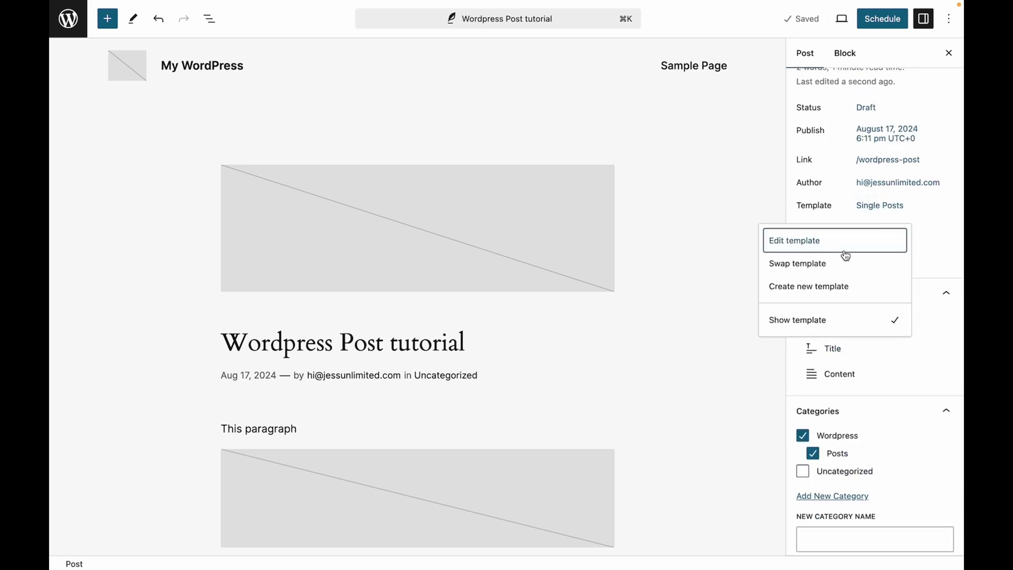
click(897, 323)
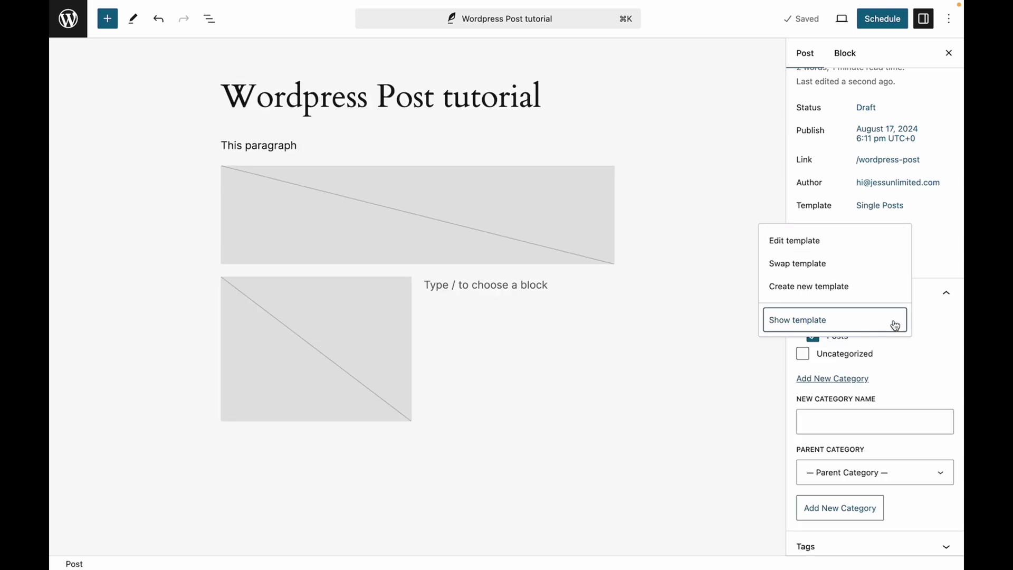
- Show the template again to check its header, comments and footer around the post, and hide it again
click(895, 325)
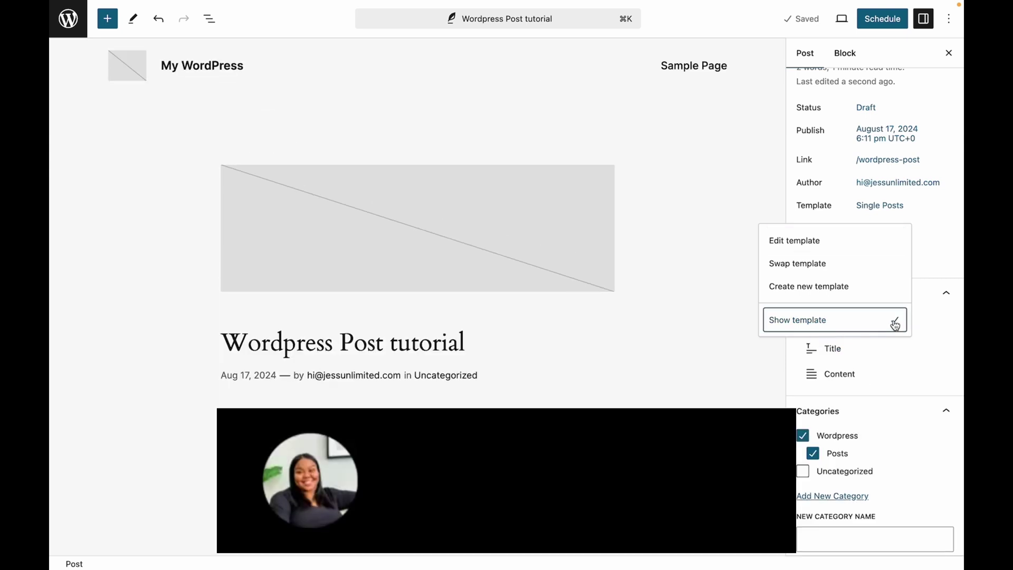
scroll(442, 285, down, 3)
scroll(442, 284, down, 10)
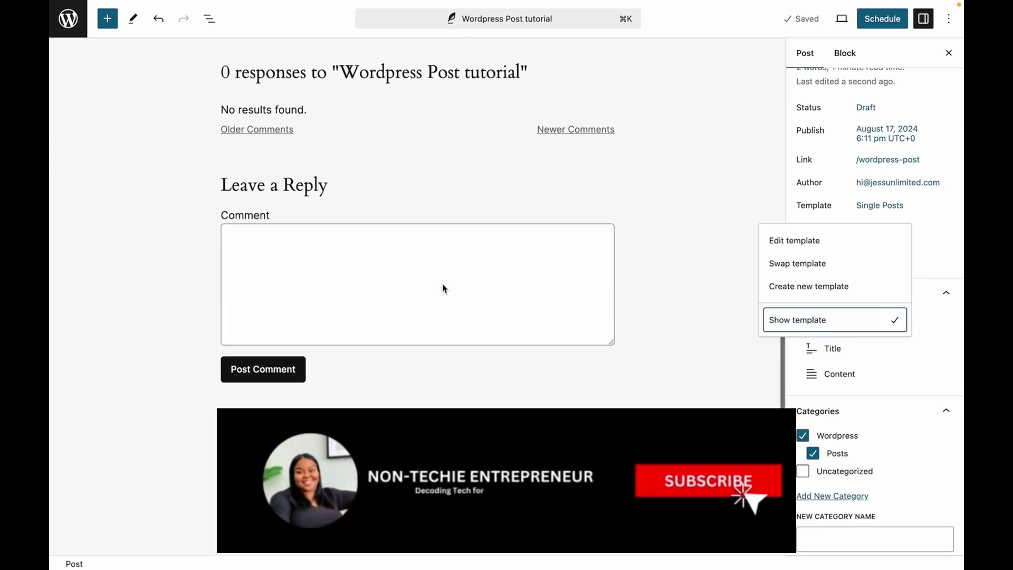
scroll(443, 283, up, 15)
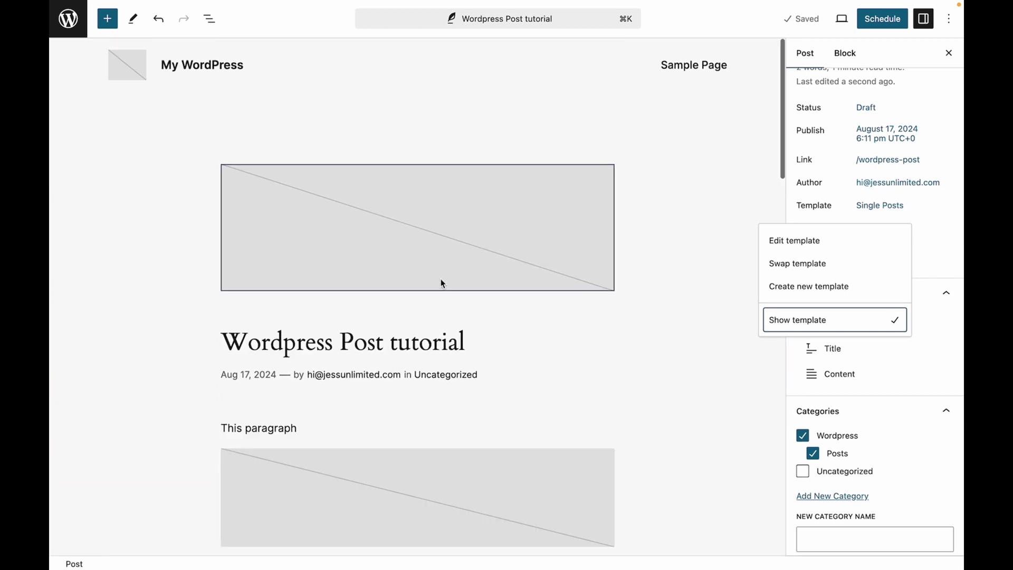
scroll(442, 283, down, 10)
scroll(443, 284, up, 12)
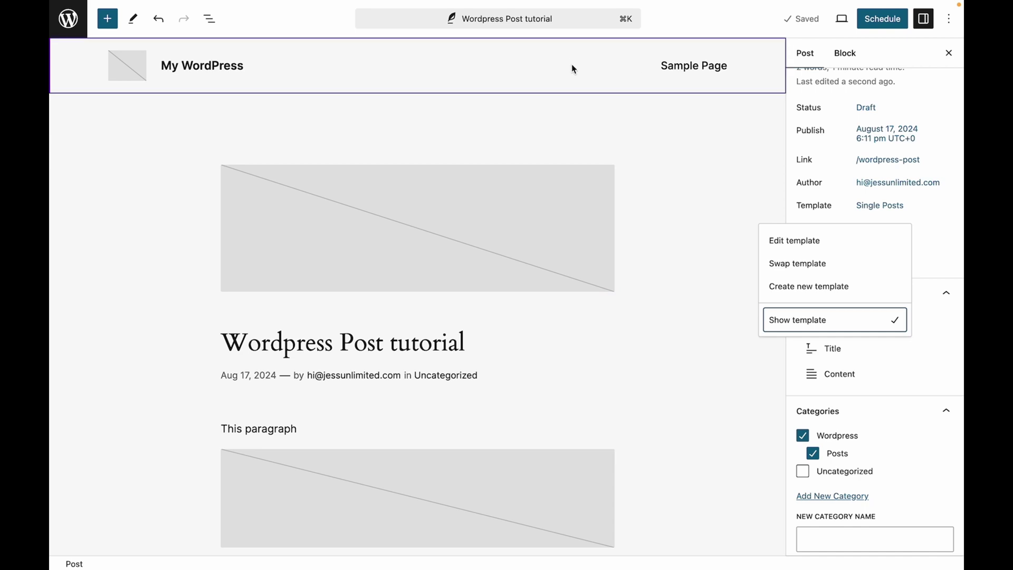
scroll(603, 278, down, 10)
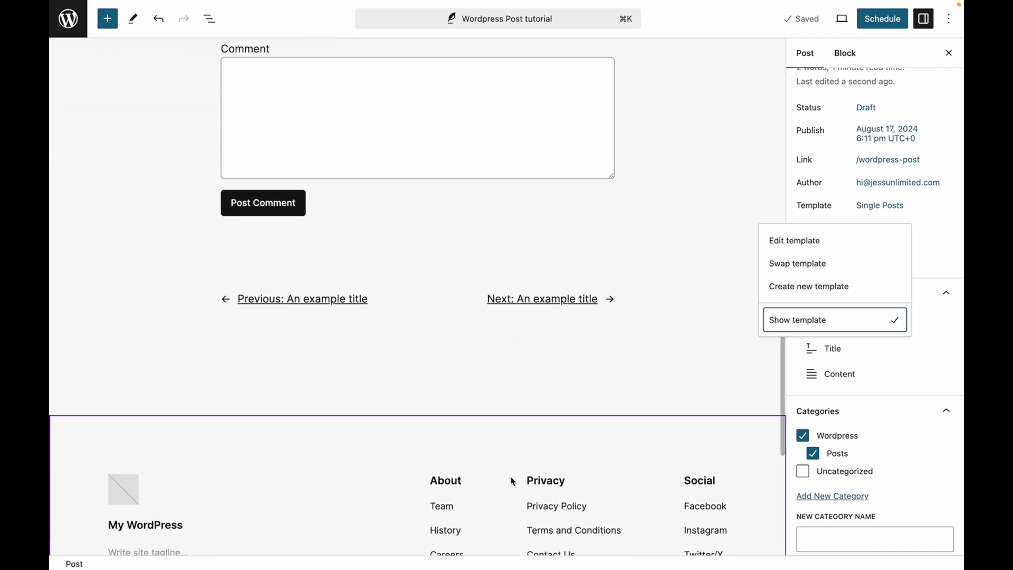
scroll(513, 481, down, 3)
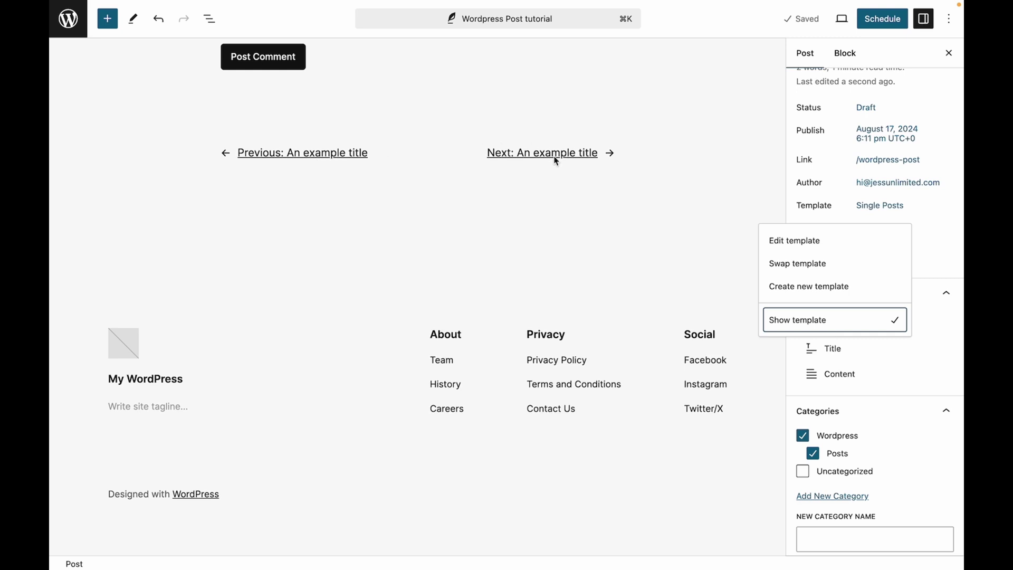
scroll(283, 149, up, 15)
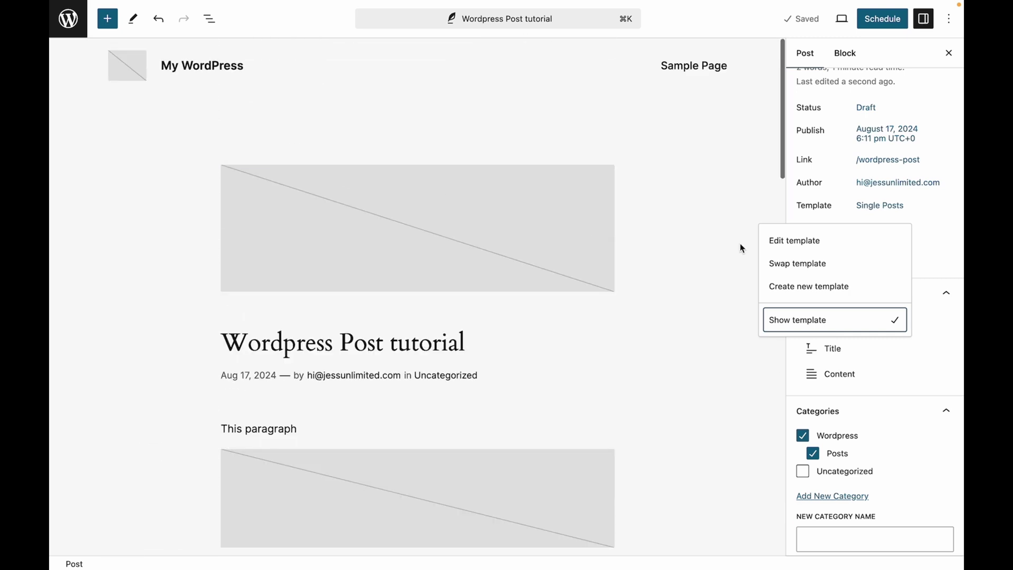
click(869, 325)
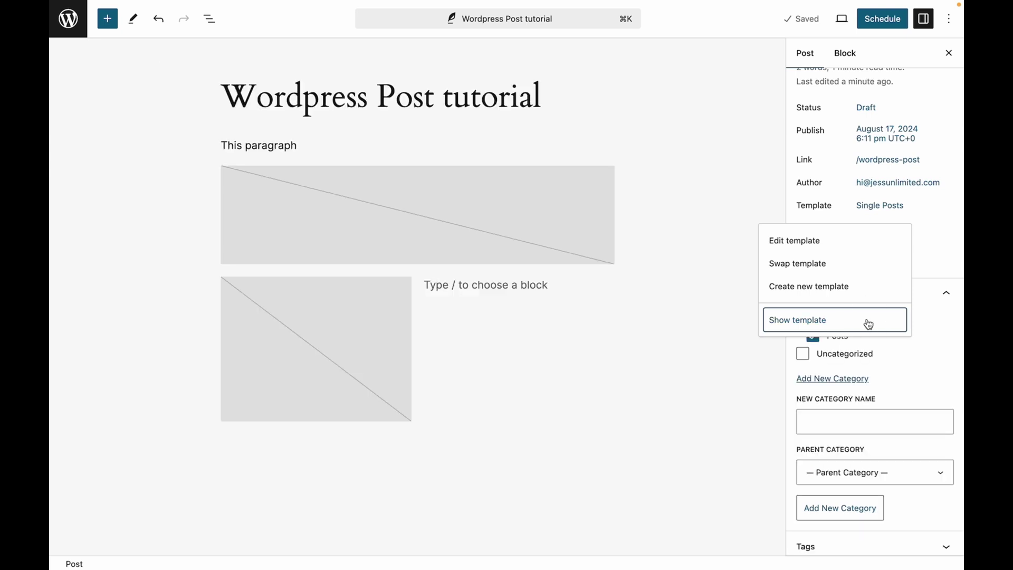
click(959, 265)
- Add the tag Tutorial to the post
click(837, 543)
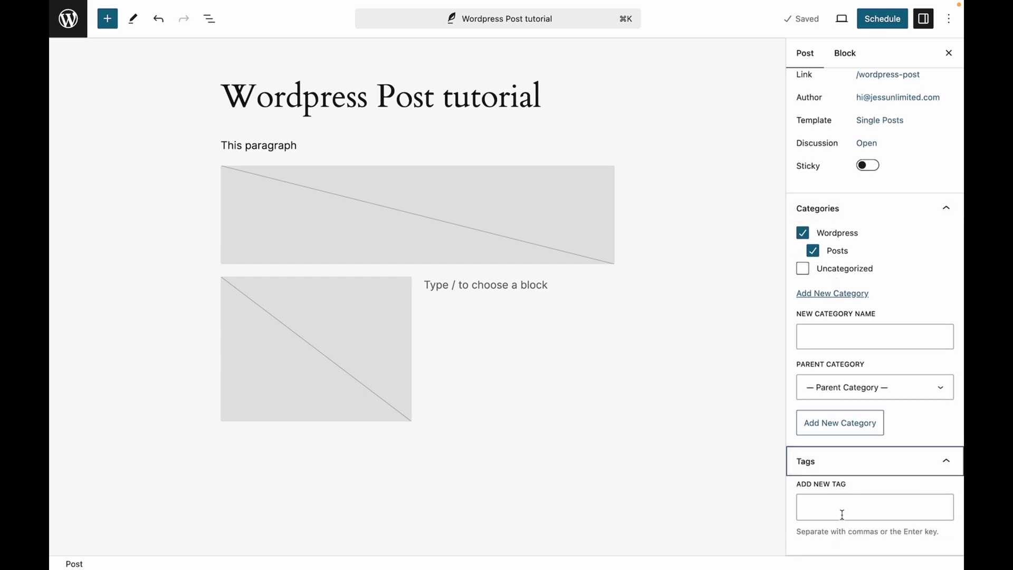
click(842, 515)
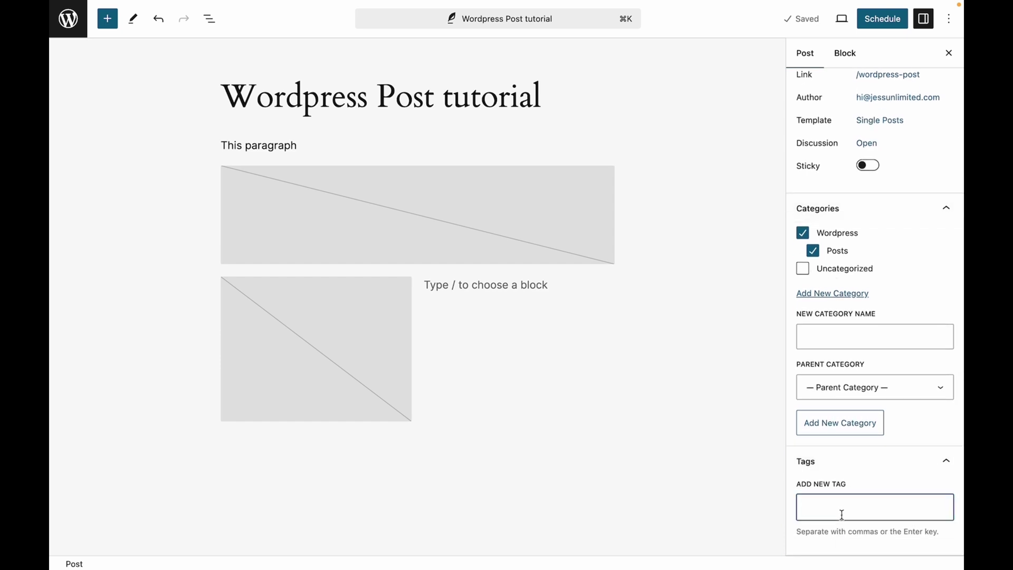
text(Tutorial)
key(Return)
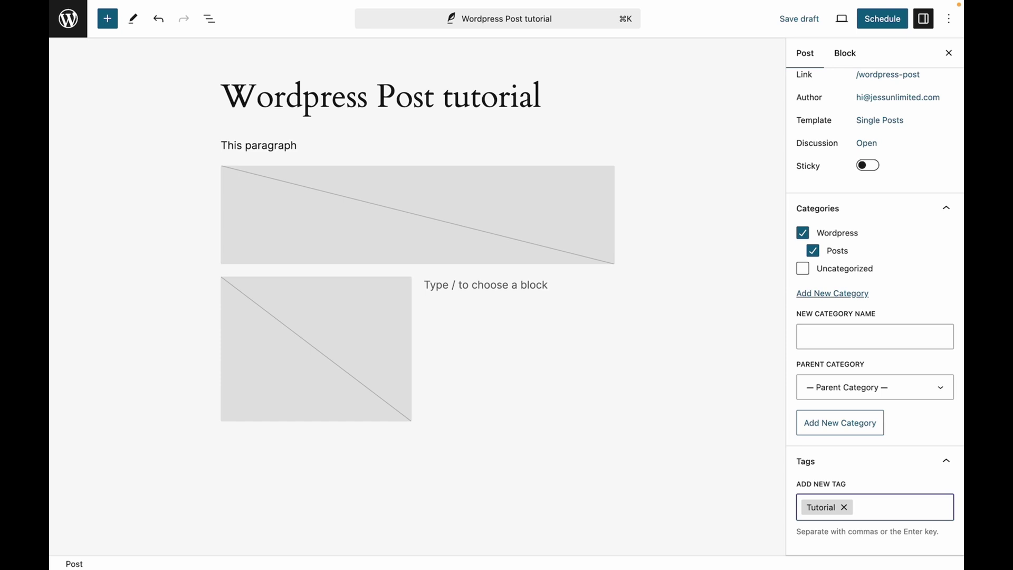
- Insert the Call to Action pattern "Call to action with image on right" below the full-width Image block and close the block inserter
click(417, 214)
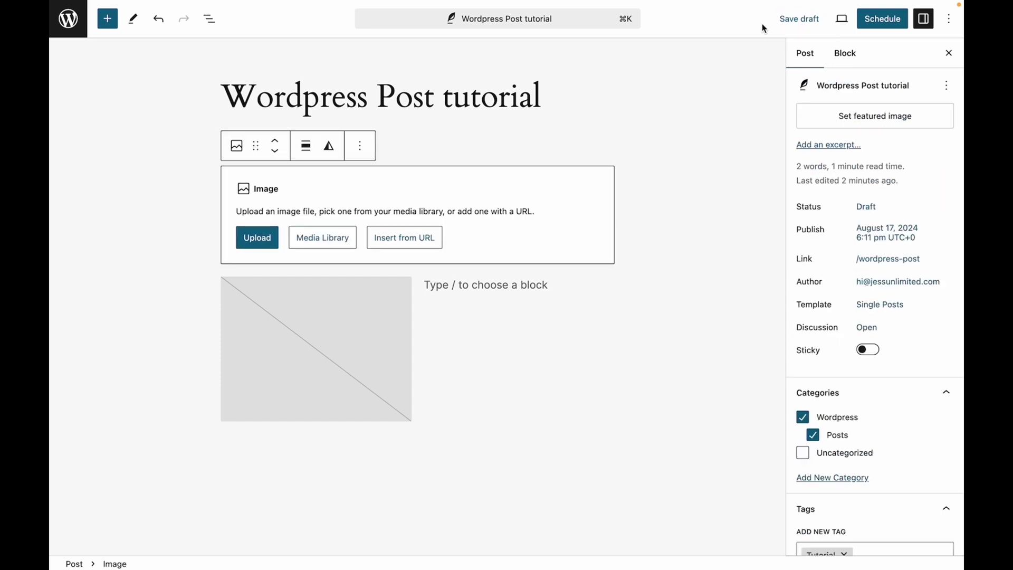
click(107, 20)
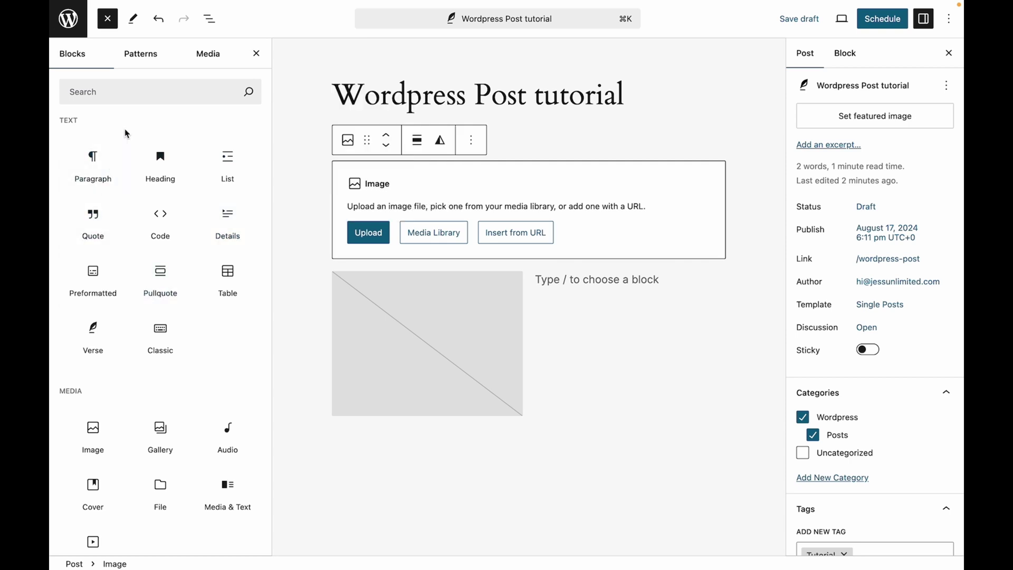
click(153, 61)
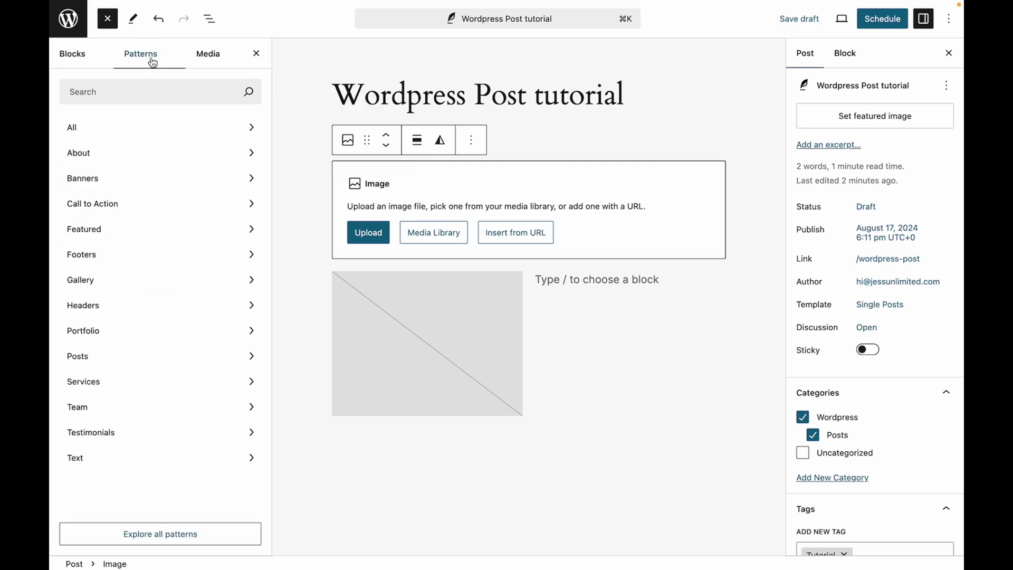
click(215, 61)
click(139, 52)
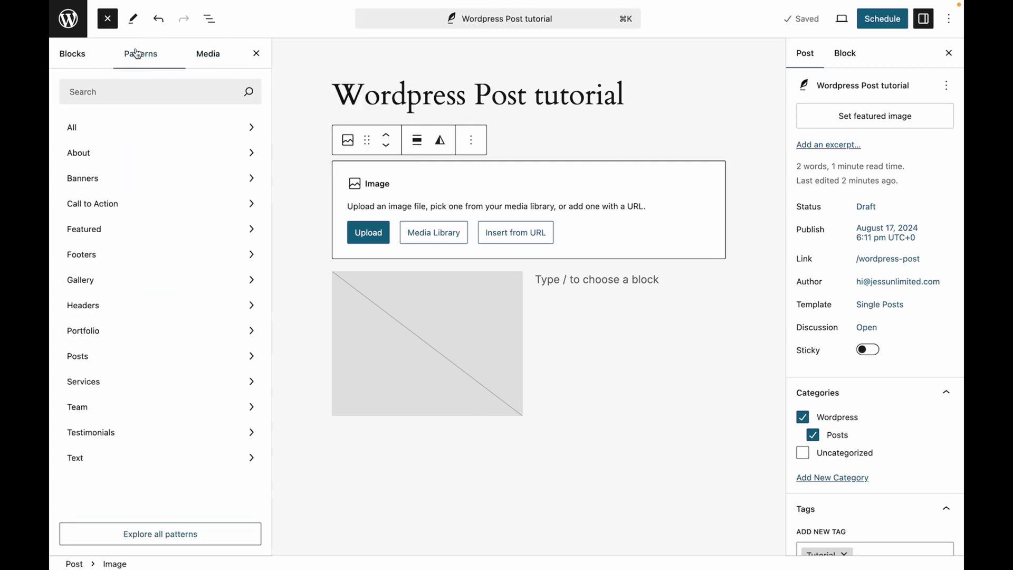
click(147, 209)
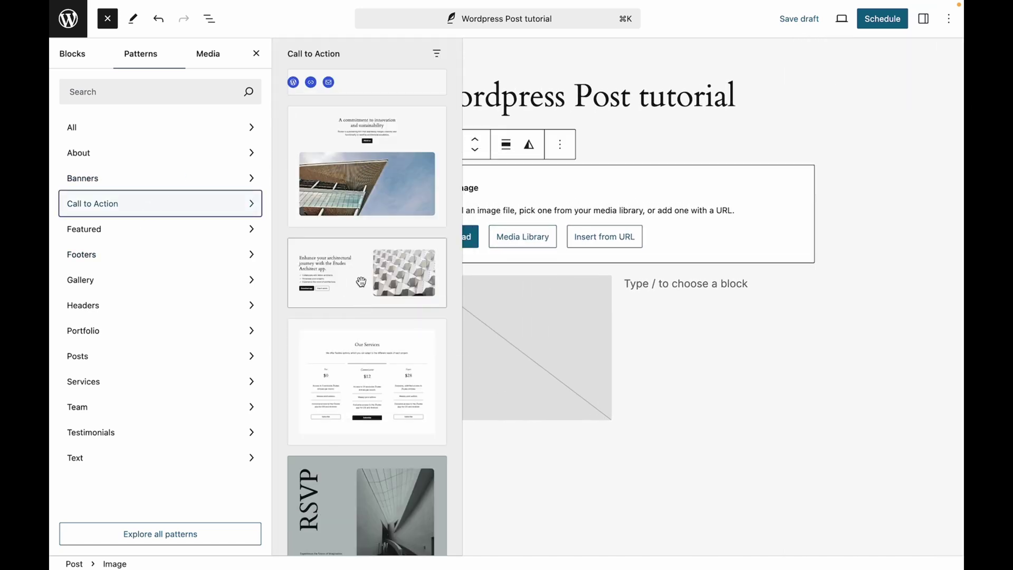
click(364, 271)
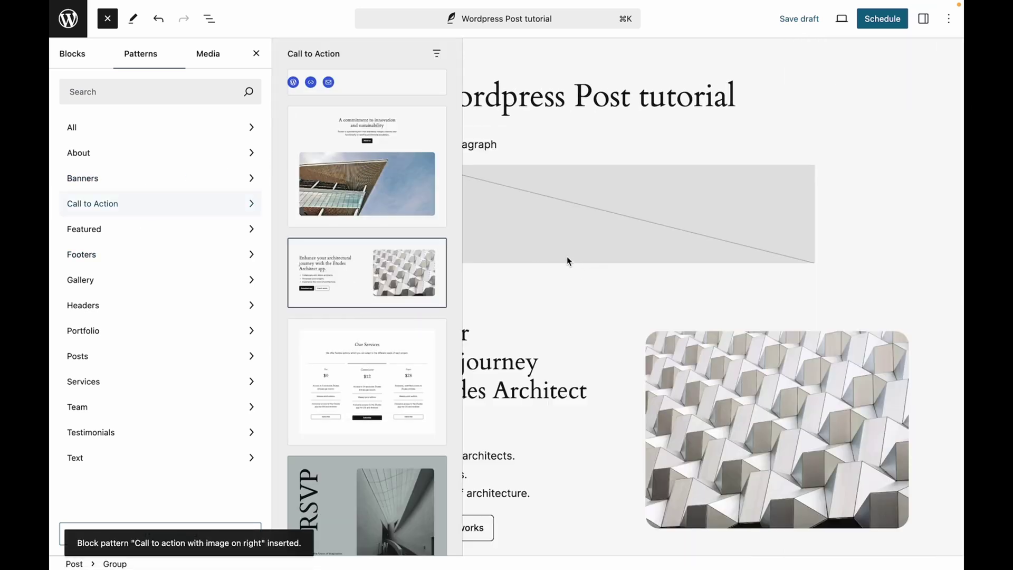
scroll(527, 341, down, 1)
scroll(526, 341, down, 6)
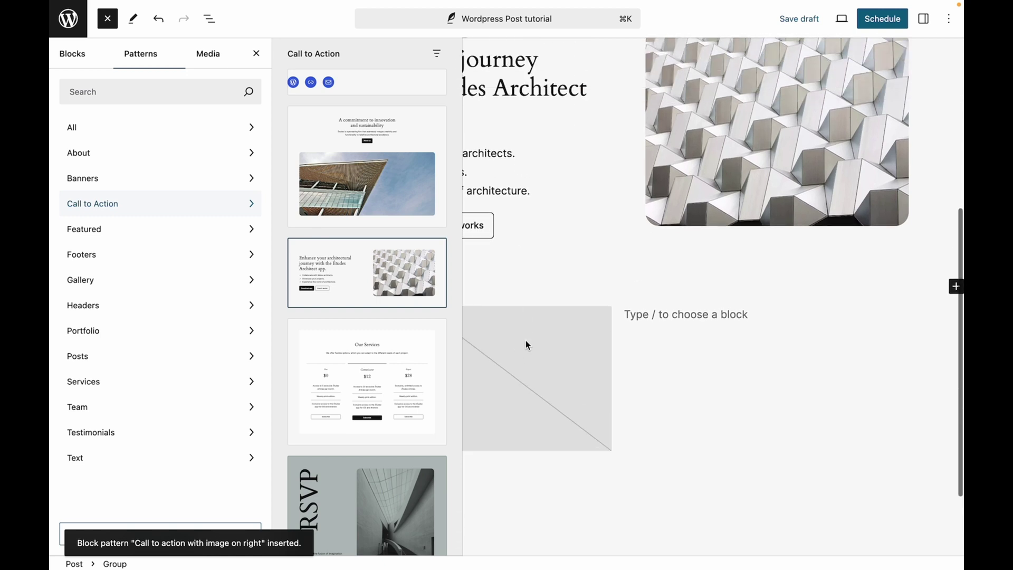
scroll(527, 343, up, 5)
scroll(526, 343, up, 2)
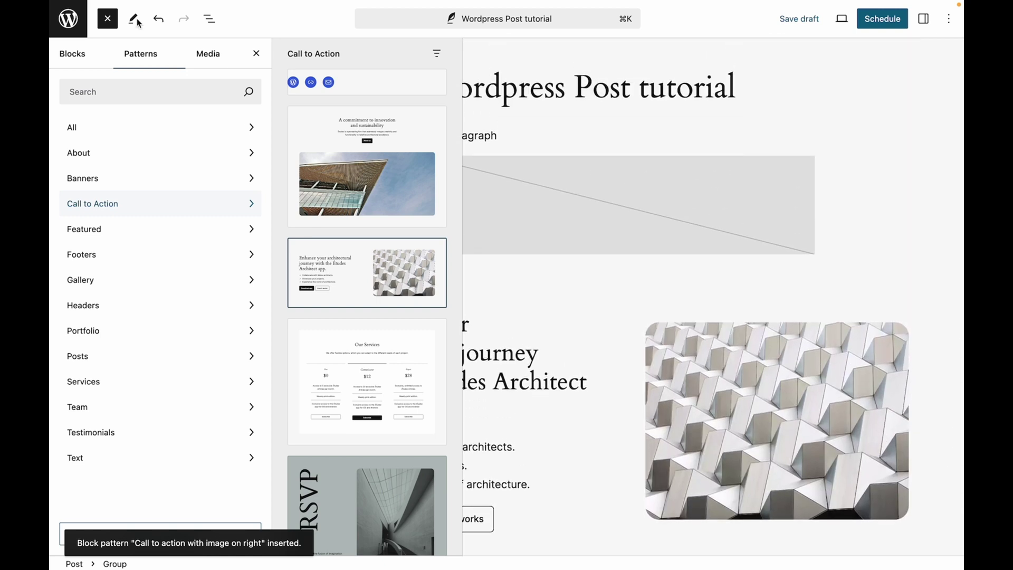
key(Escape)
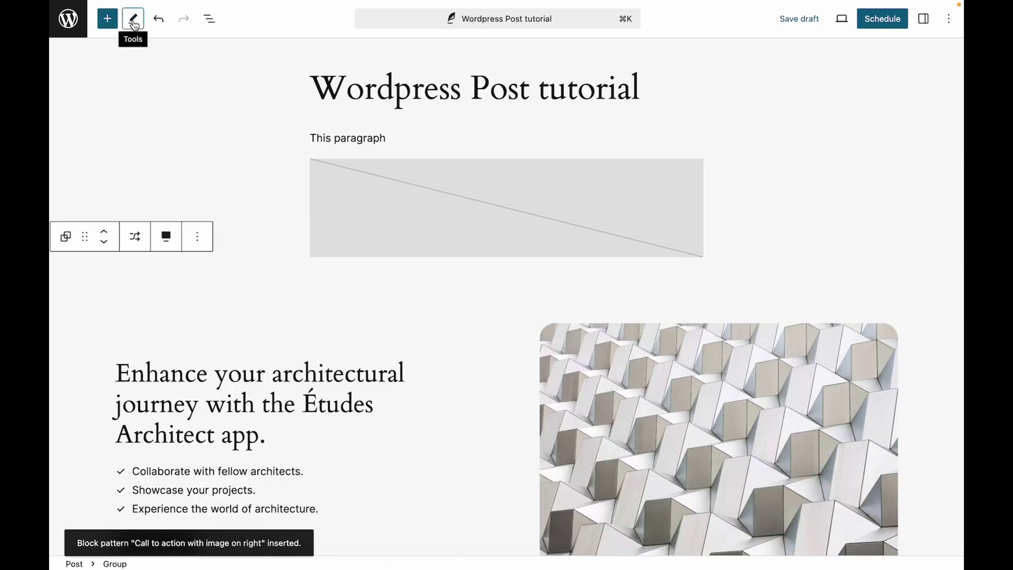
- Check the available block interaction tools and keep the Edit tool selected
click(134, 22)
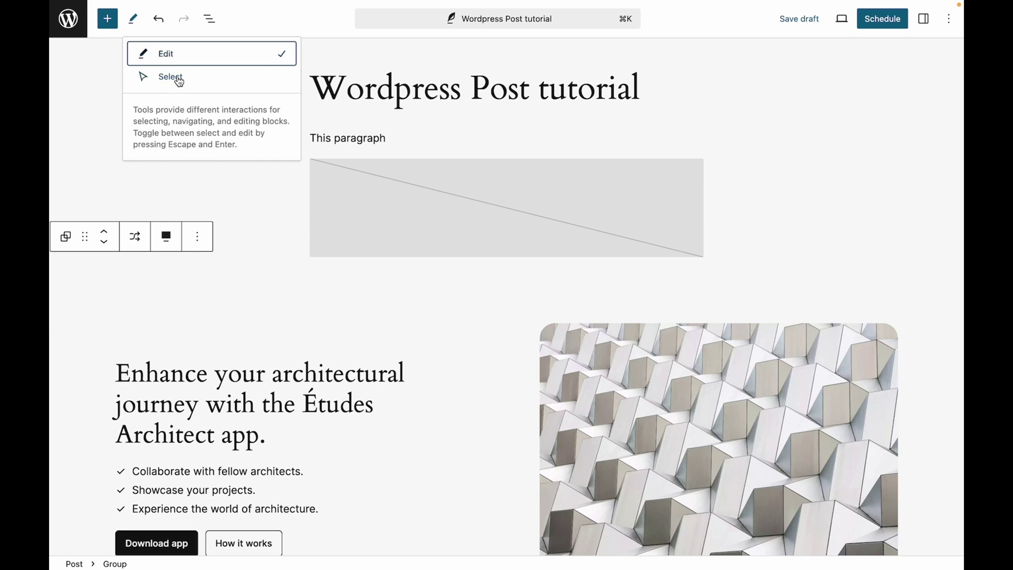
click(163, 55)
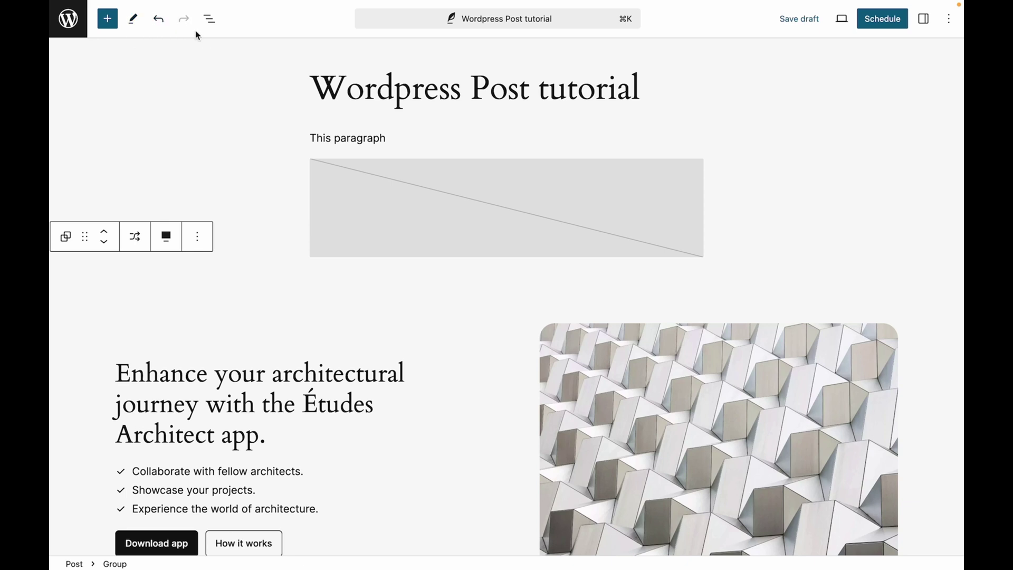
- Show the post's block list and move the "Call to action with image on right" group below the Columns block
click(213, 24)
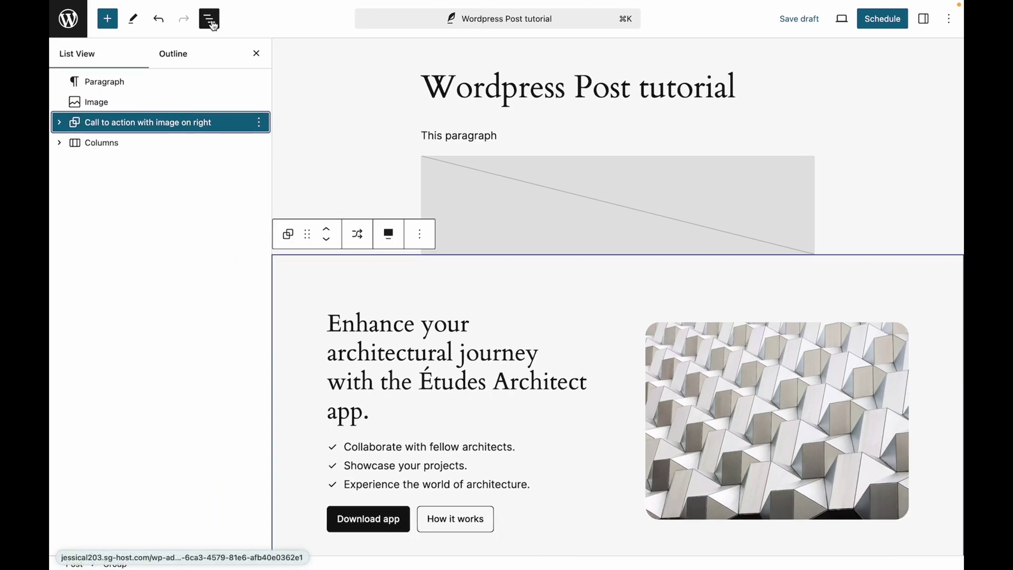
drag(173, 122, 167, 143)
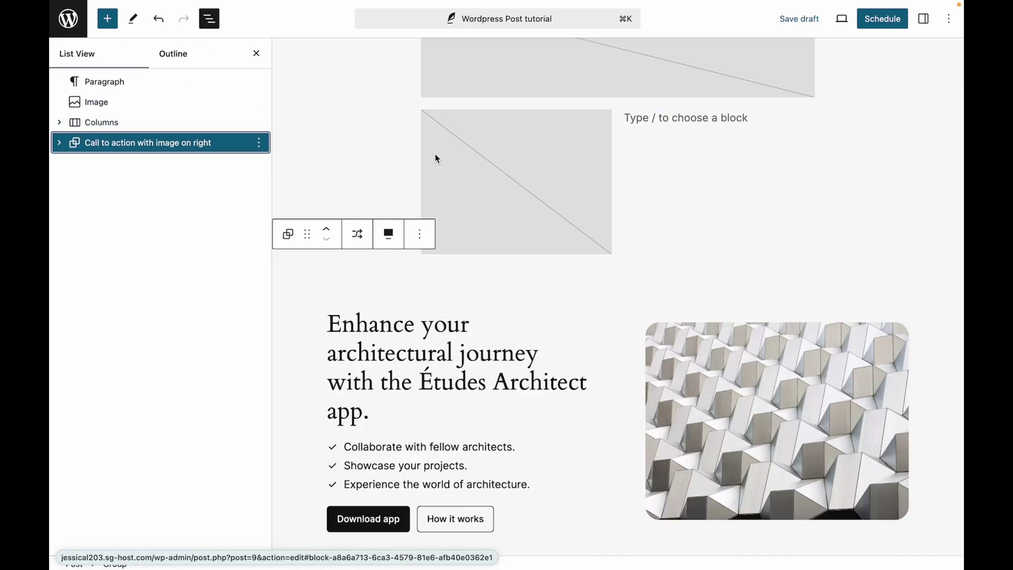
- Review the post's layout and its document outline with the text statistics, and close the document overview
scroll(435, 153, up, 3)
scroll(435, 153, down, 8)
scroll(436, 157, up, 6)
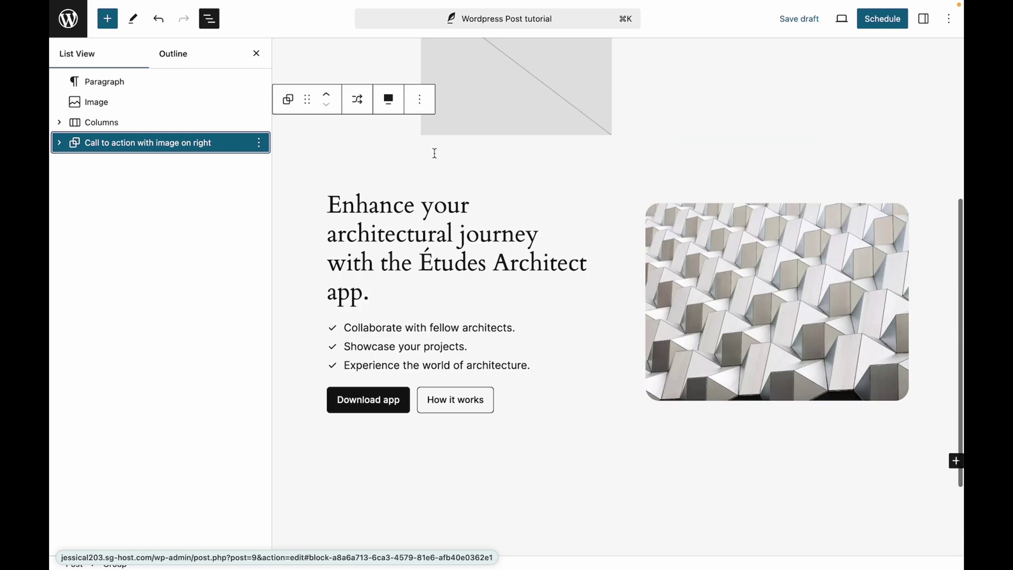
click(187, 60)
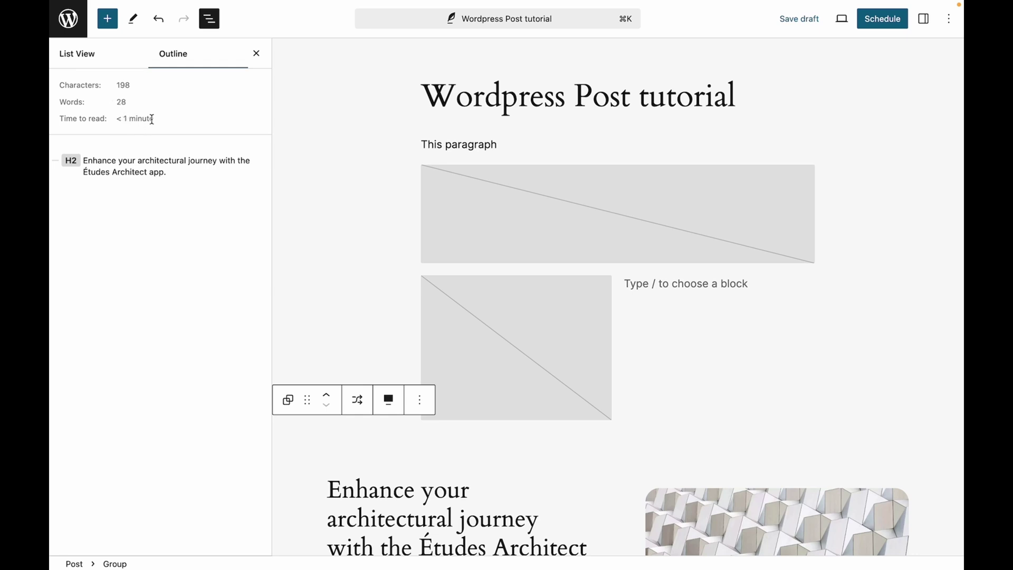
click(257, 54)
- Check the available editor commands without running any, and save the post as a draft
click(497, 25)
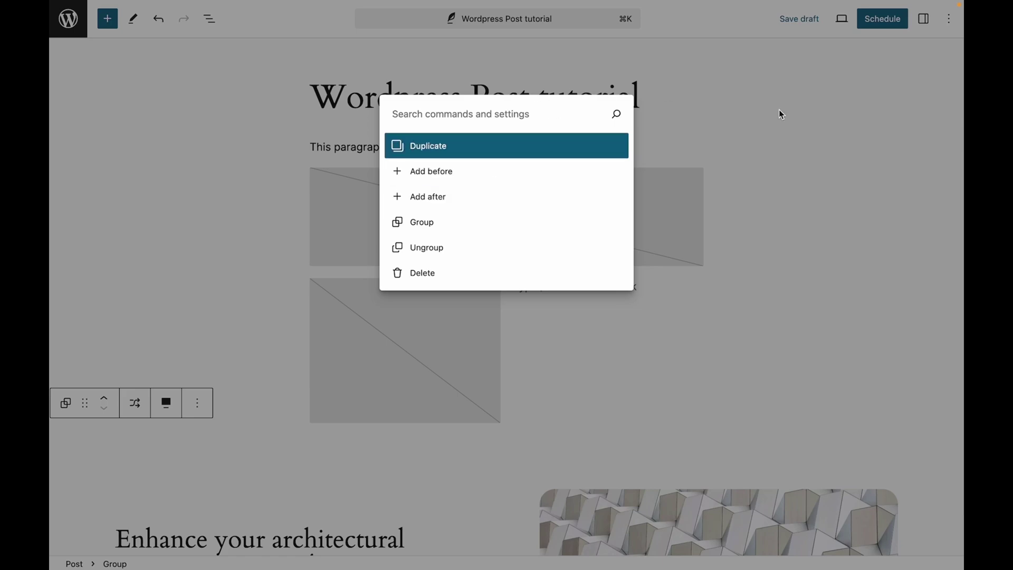
click(822, 71)
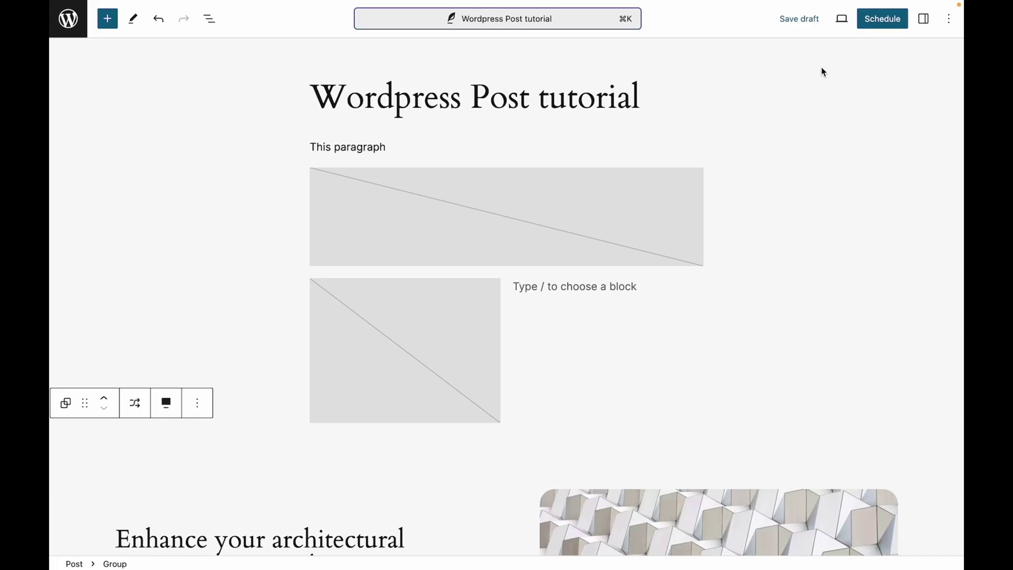
click(800, 25)
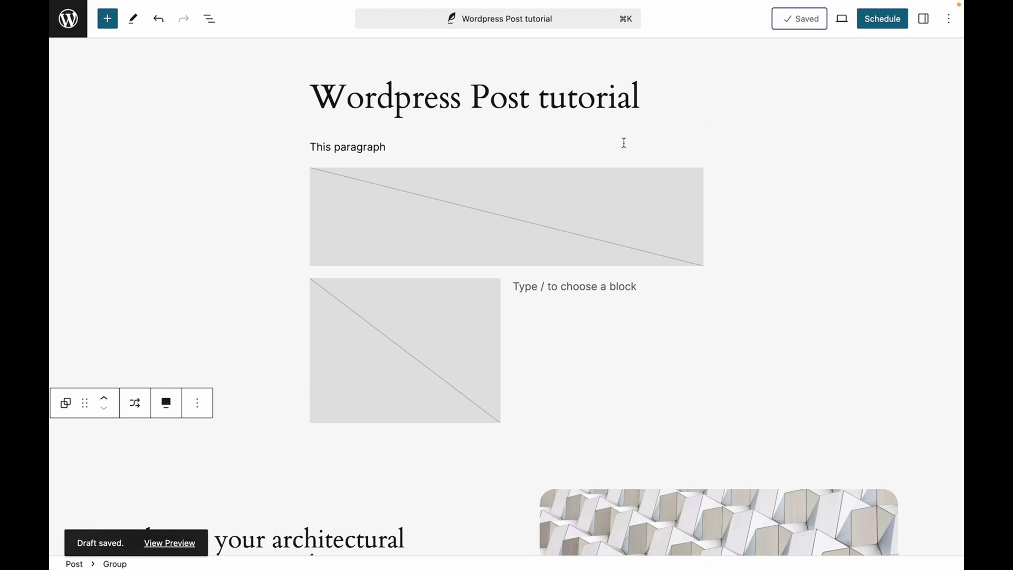
- Check the post's preview options and its post settings, leaving both closed with the desktop view kept
click(843, 22)
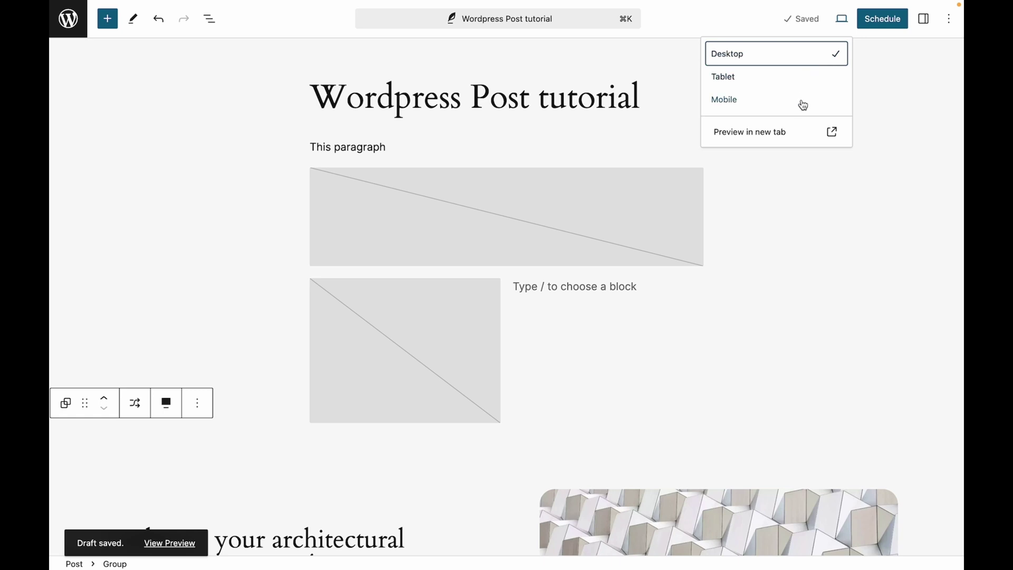
click(913, 78)
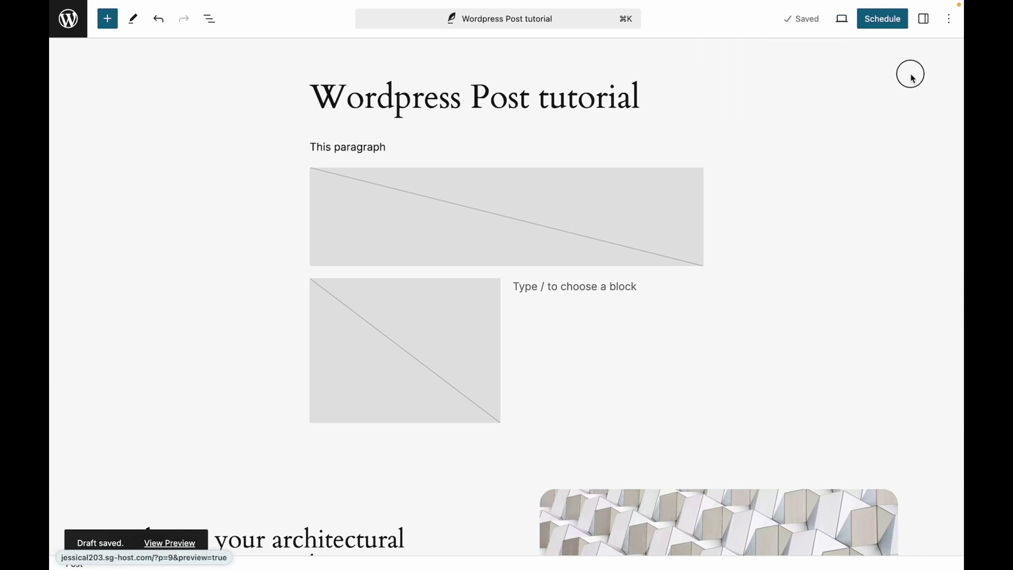
click(924, 20)
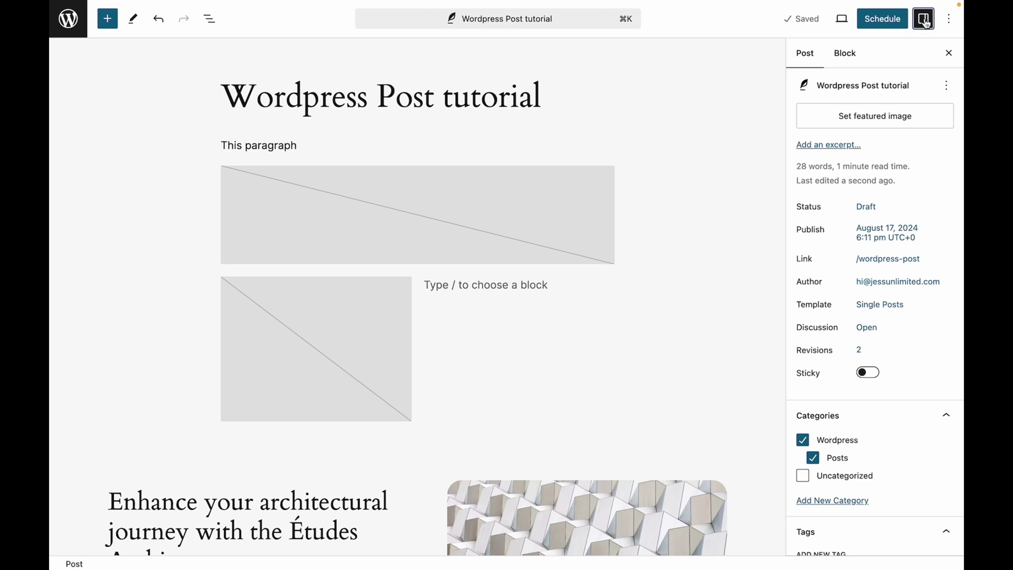
click(925, 20)
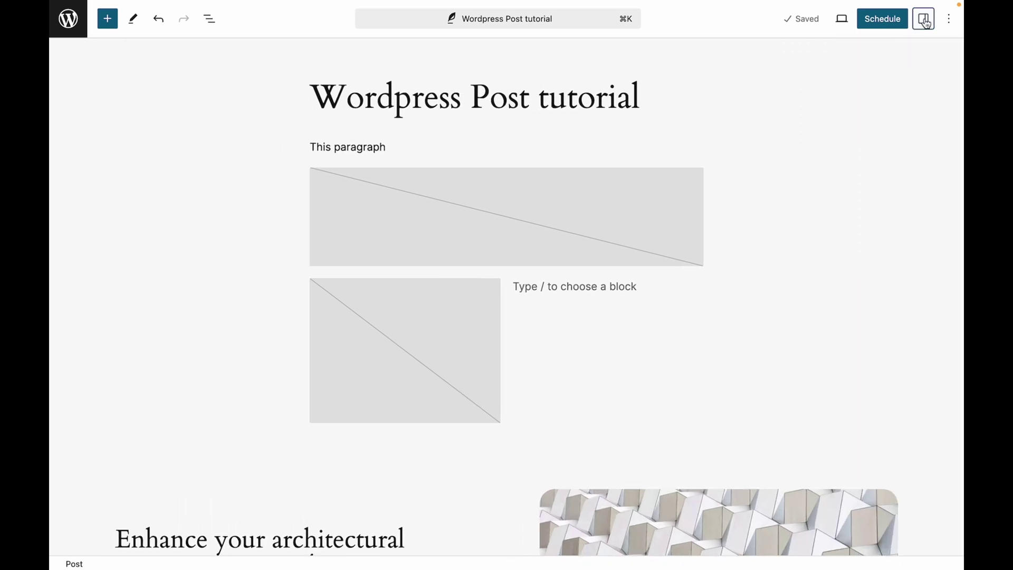
mouse_move(660, 1)
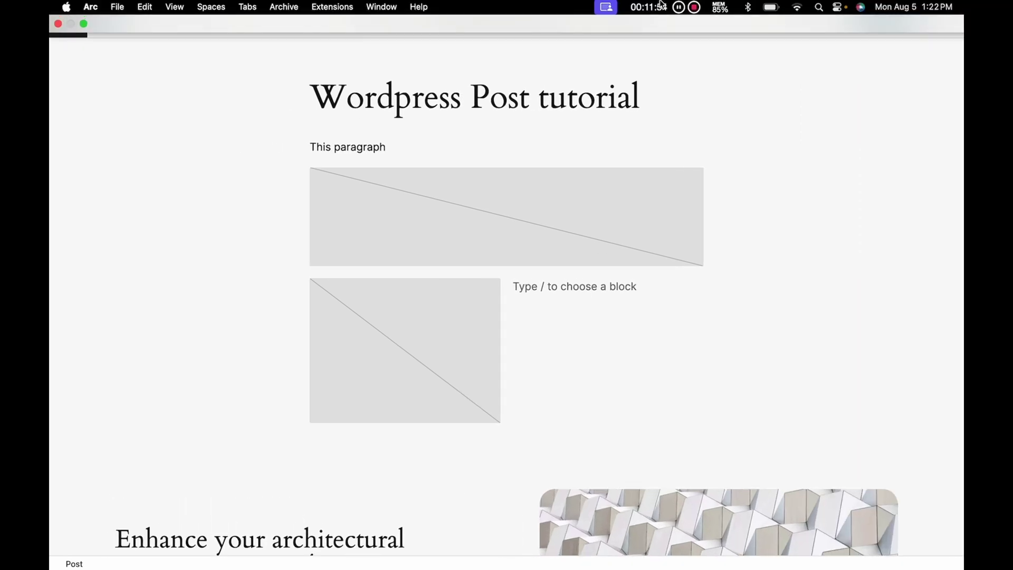